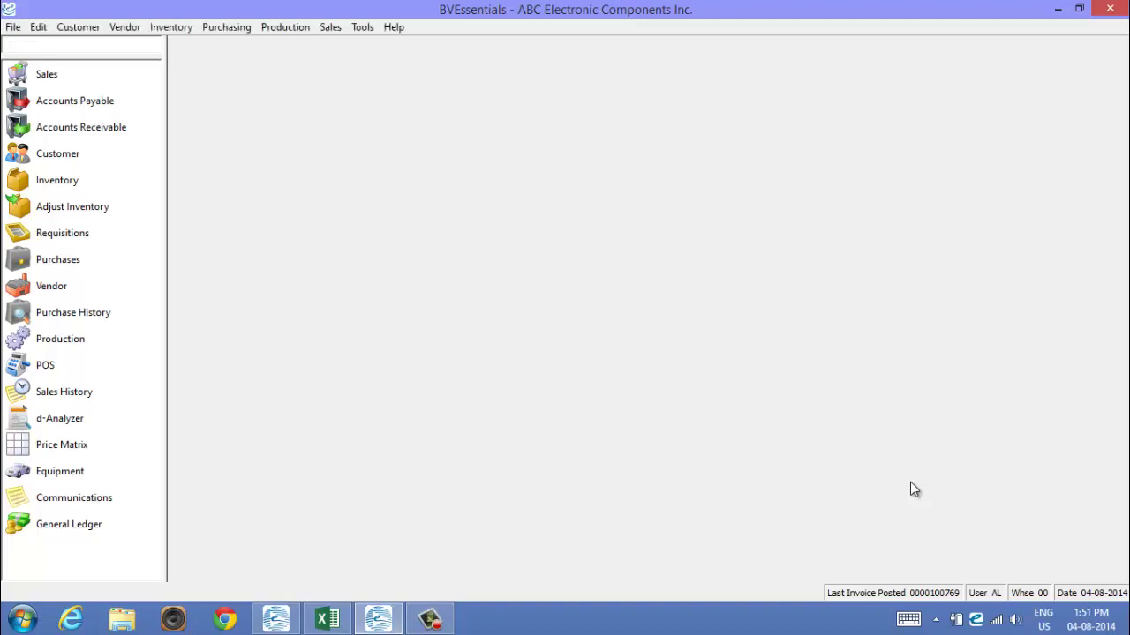
Step: Search the MED - Medical warehouse inventory for "cl" and open the Backhaus Clamp record
left_click(48, 180)
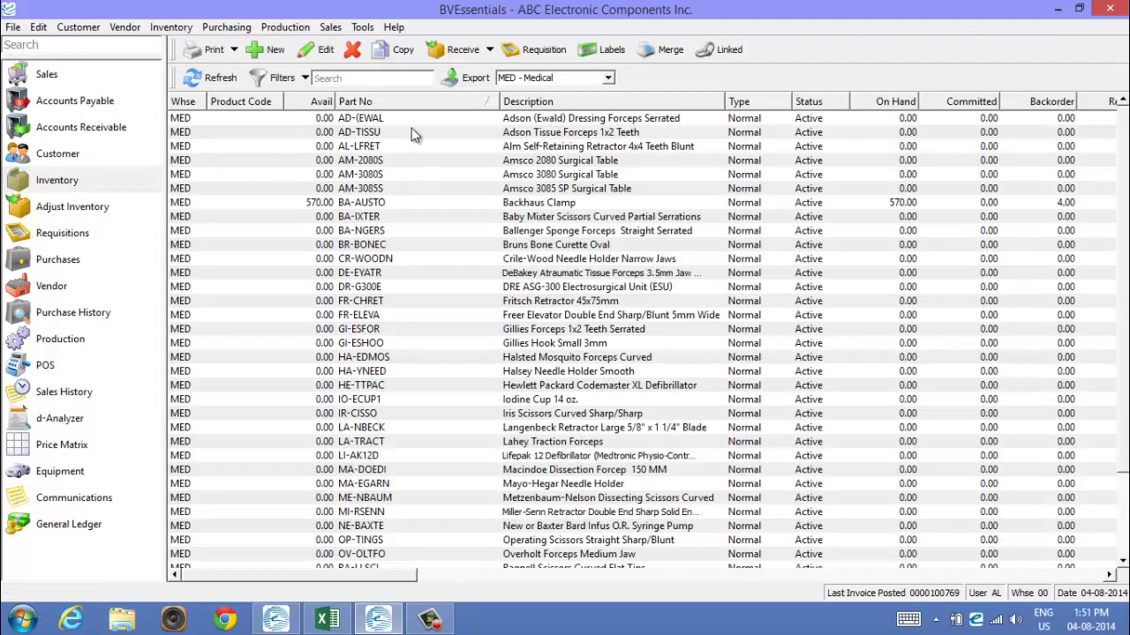
left_click(381, 81)
type("cl")
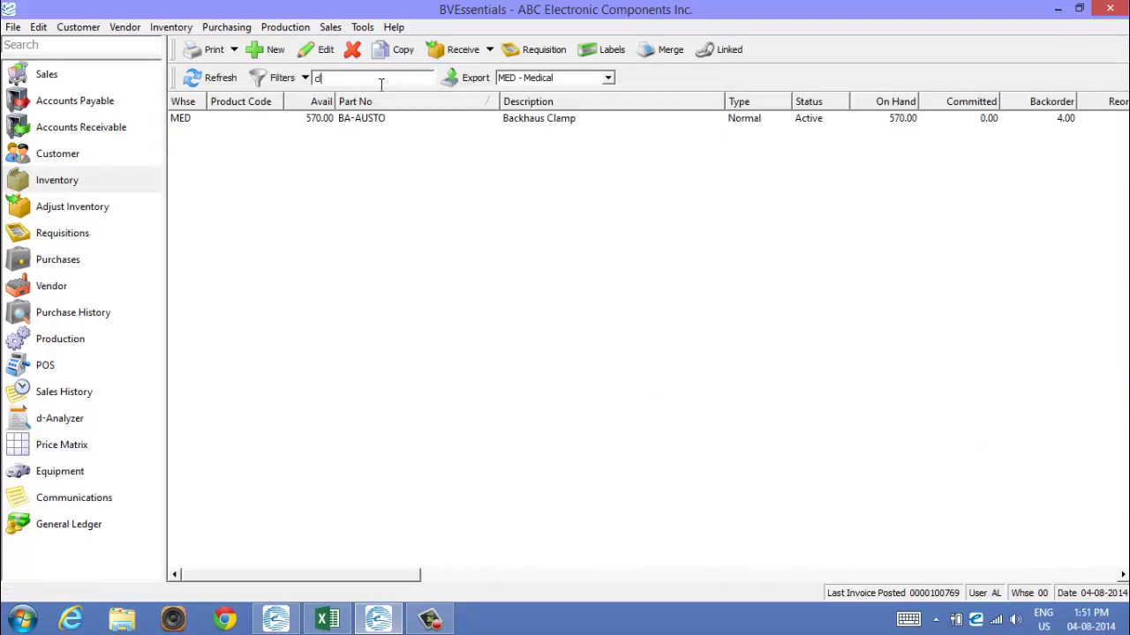
left_click(510, 123)
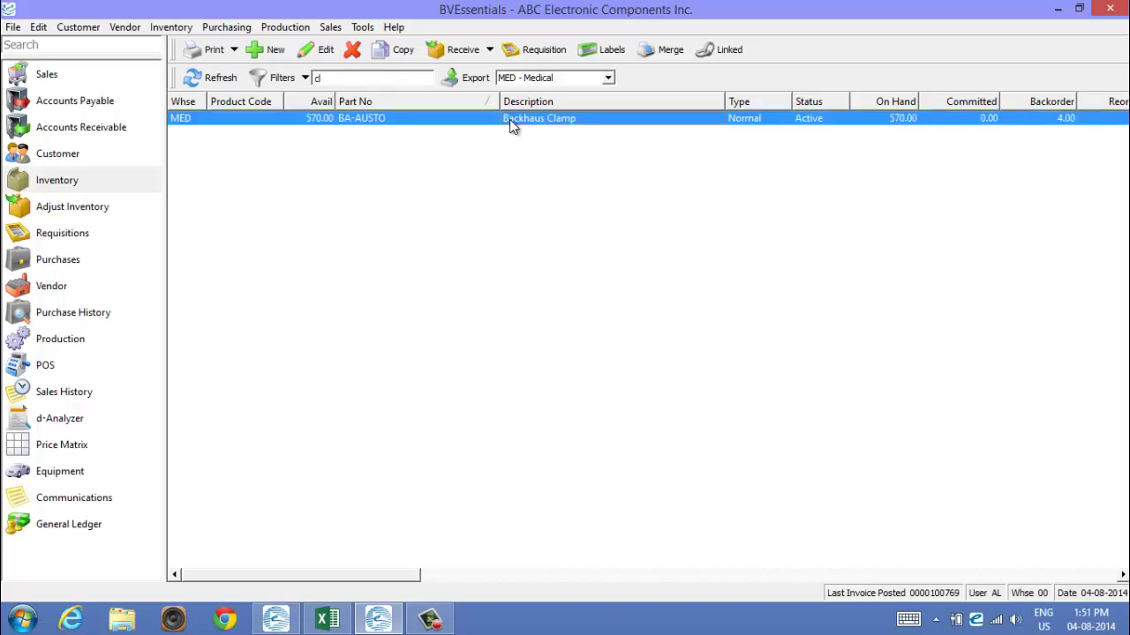
double_click(512, 124)
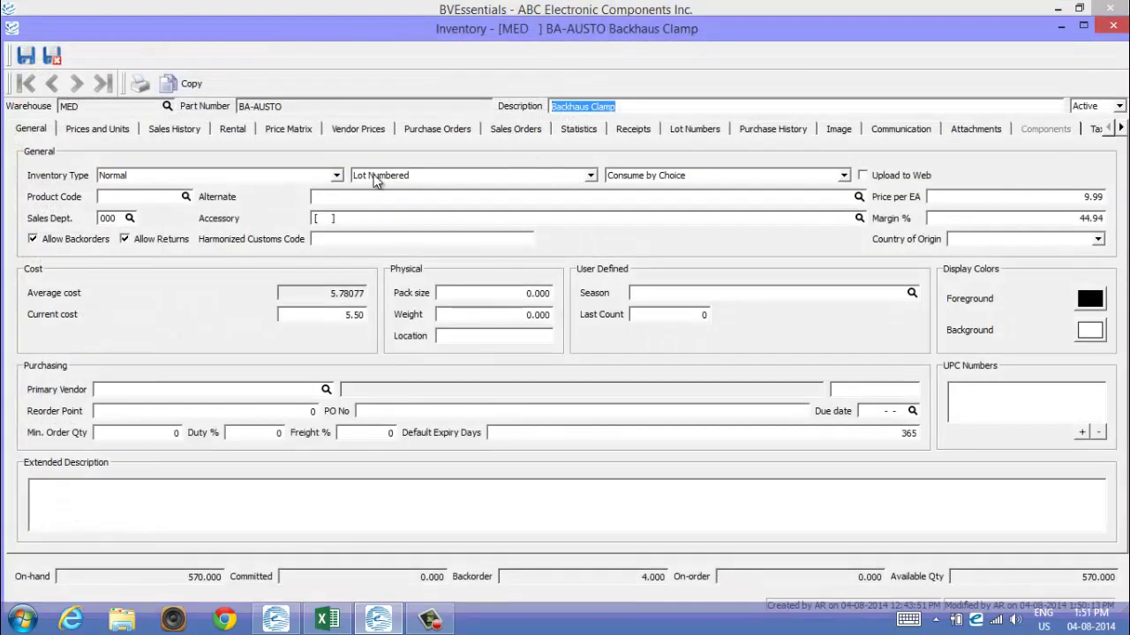
Step: Set the clamp's tracking to Lot Numbered and its consumption method to Consume by Choice, then save and close the record
left_click(411, 174)
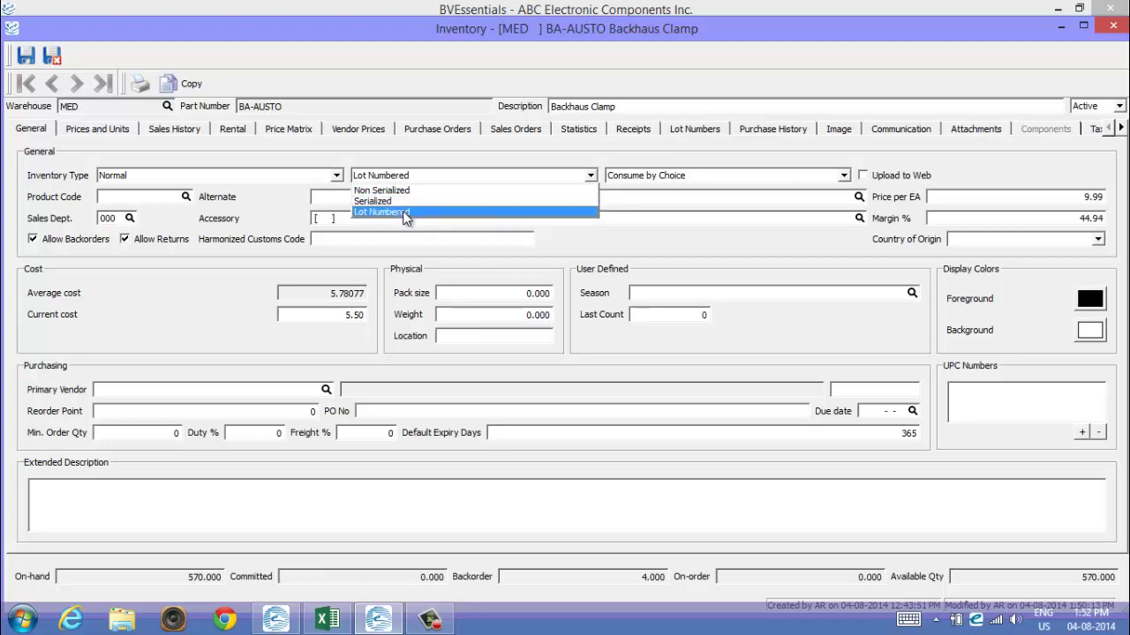
left_click(404, 212)
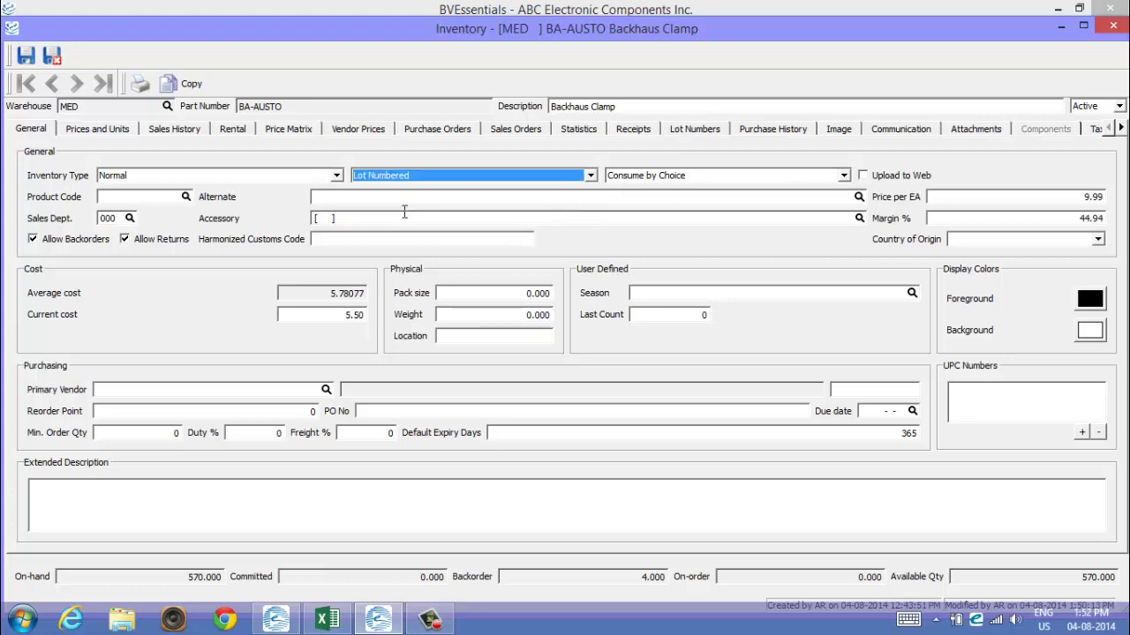
left_click(727, 175)
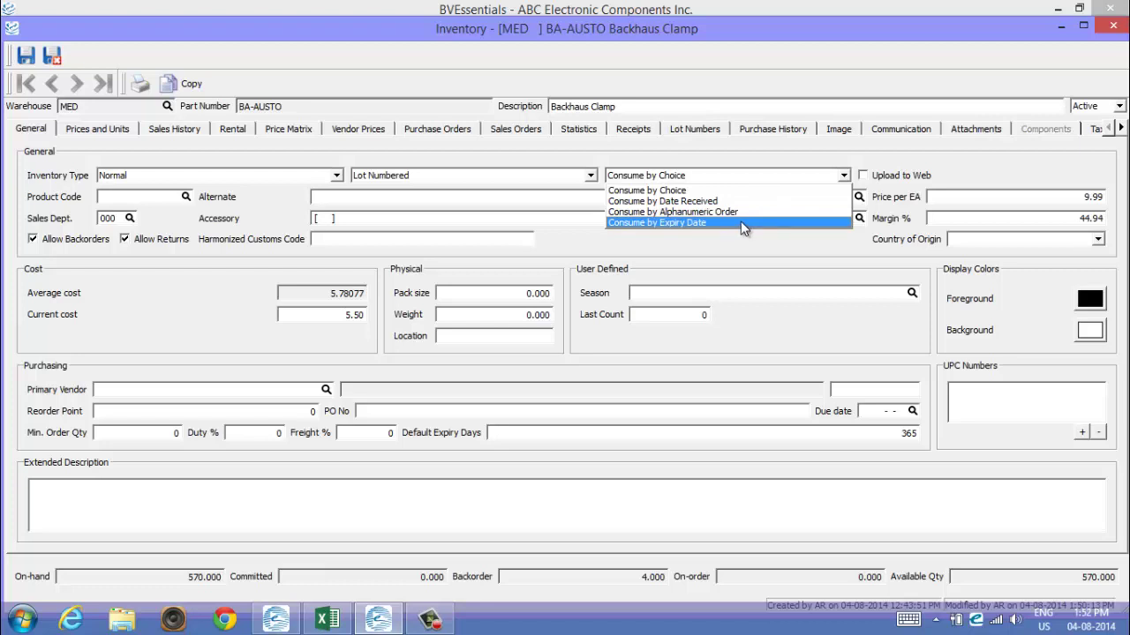
left_click(709, 191)
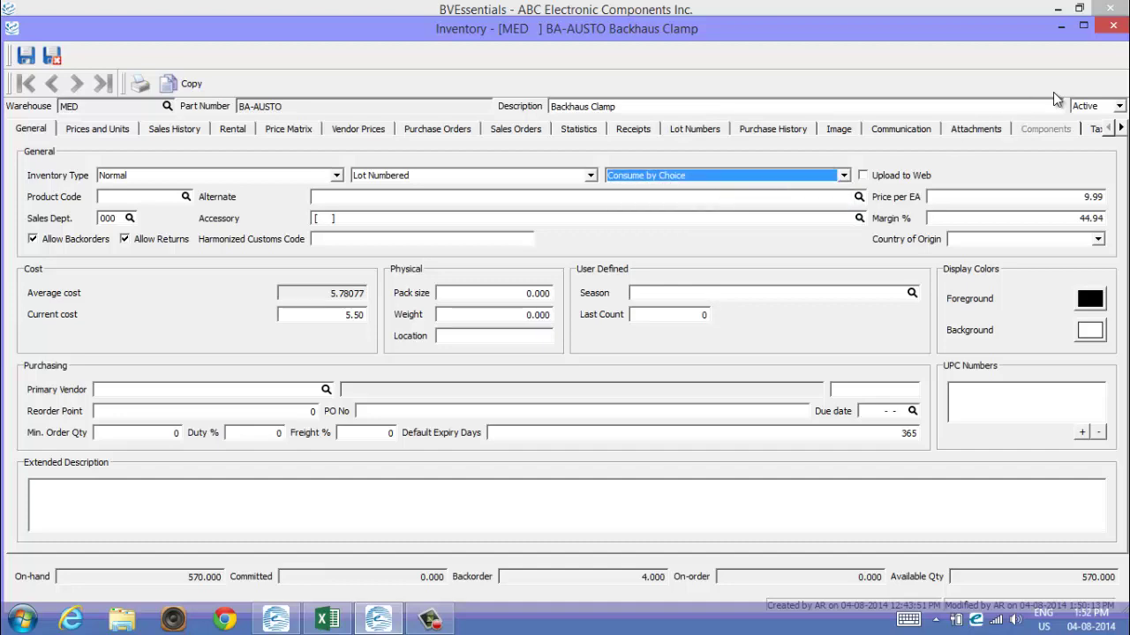
left_click(64, 56)
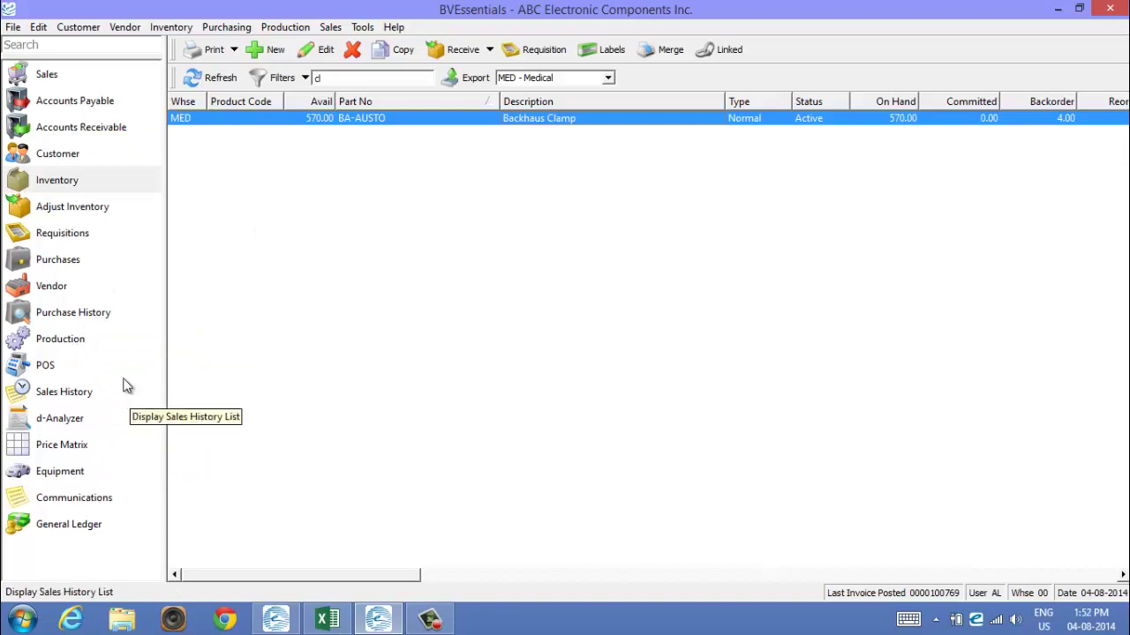
Step: Create a new purchase order for the vendor Renart Medical Supplies (RENMEN)
left_click(44, 258)
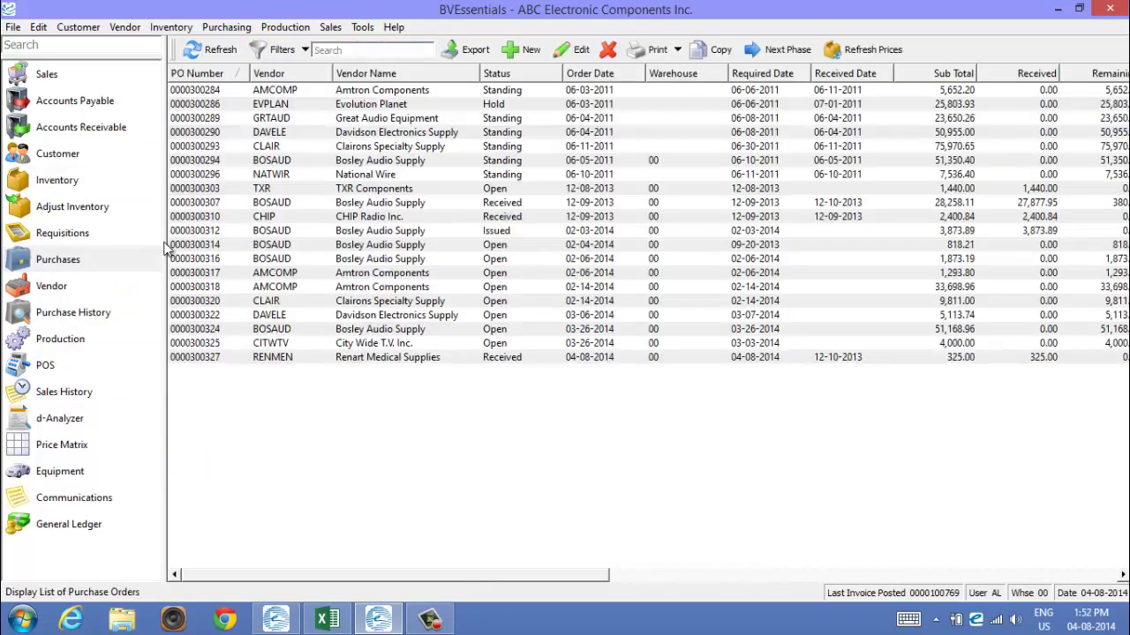
left_click(527, 50)
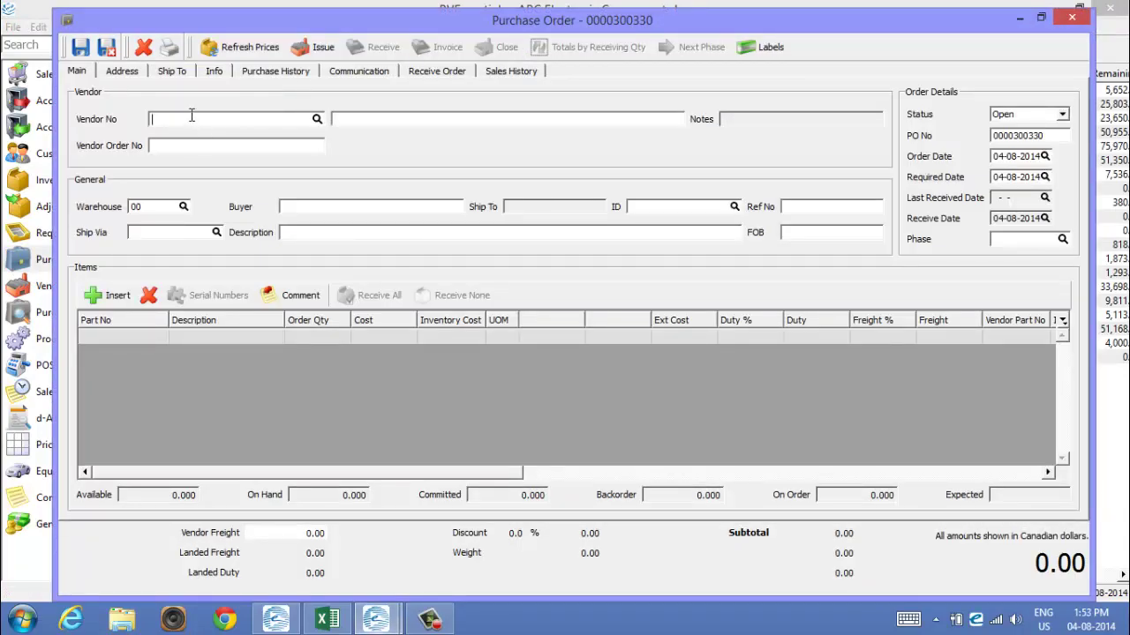
type("REN")
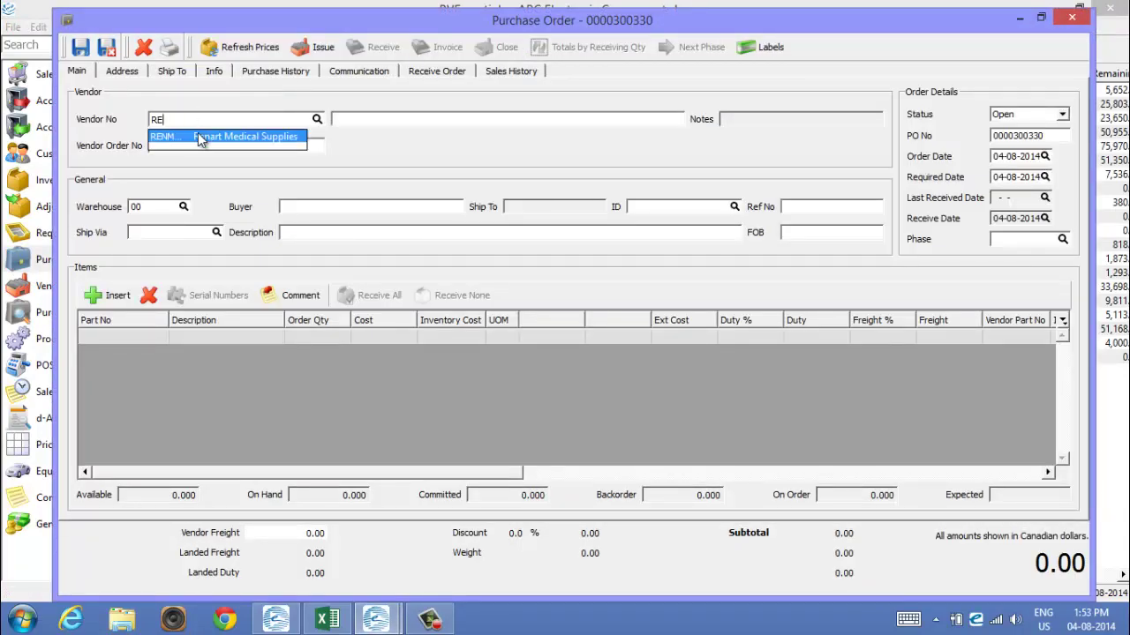
left_click(198, 132)
Step: Look up "cla" in the MED - Medical warehouse and select Backhaus Clamp (BA-AUSTO) as the order's first line item
left_click(129, 336)
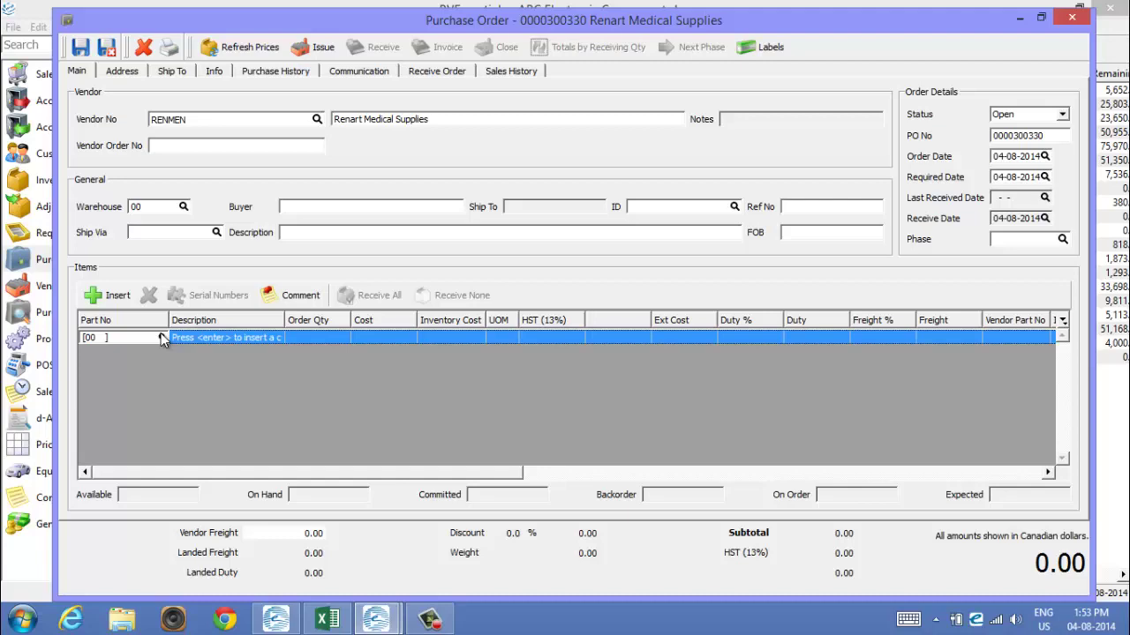
left_click(161, 336)
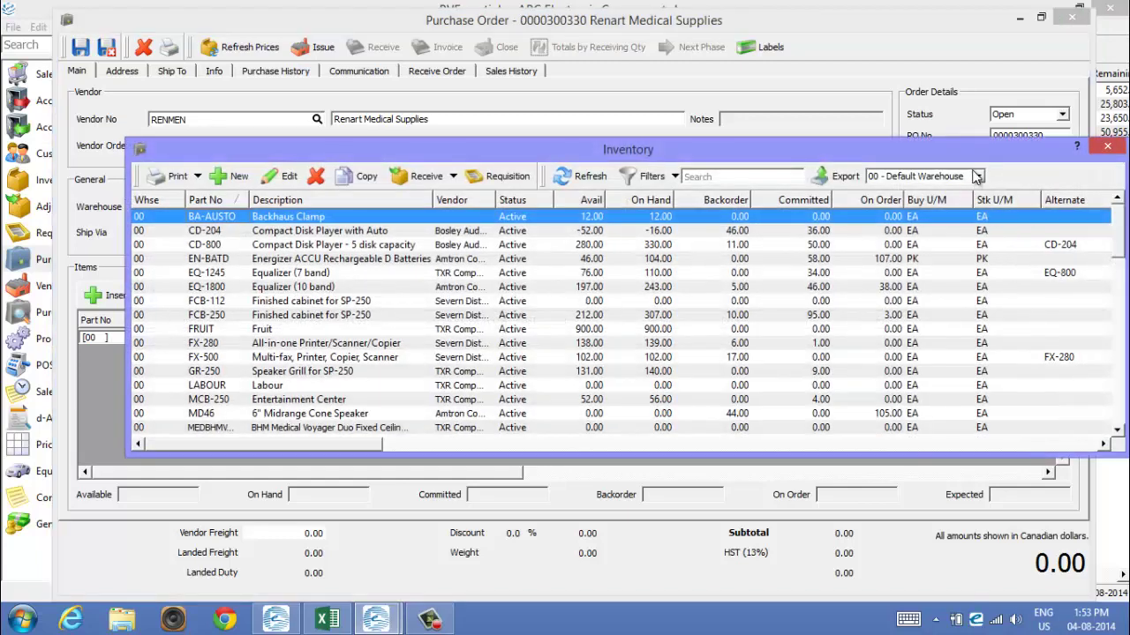
left_click(976, 177)
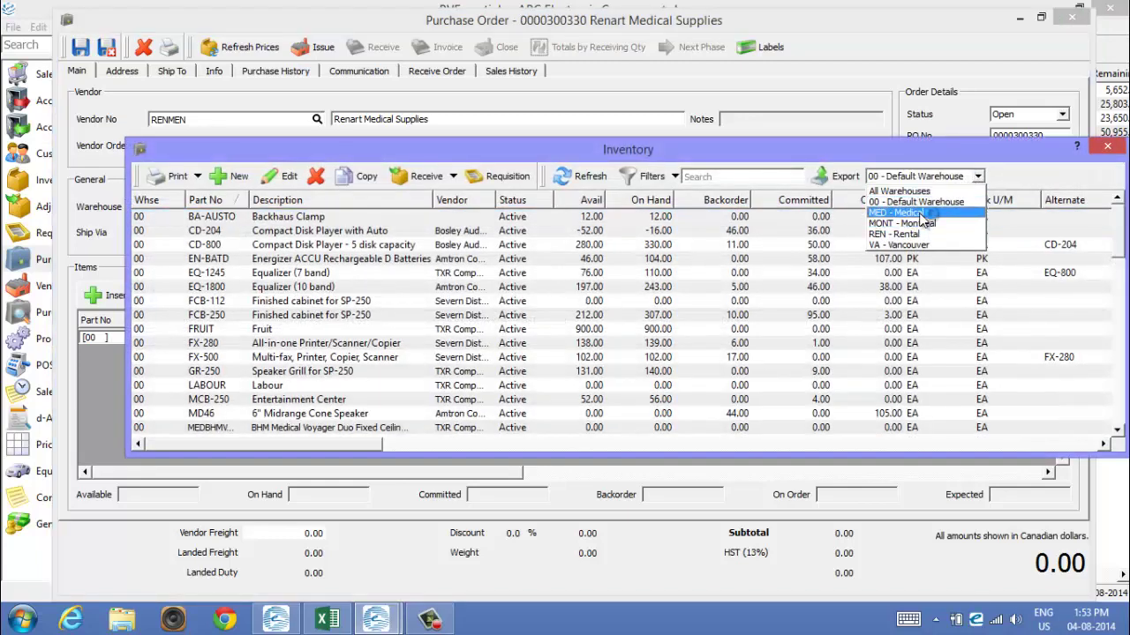
left_click(918, 213)
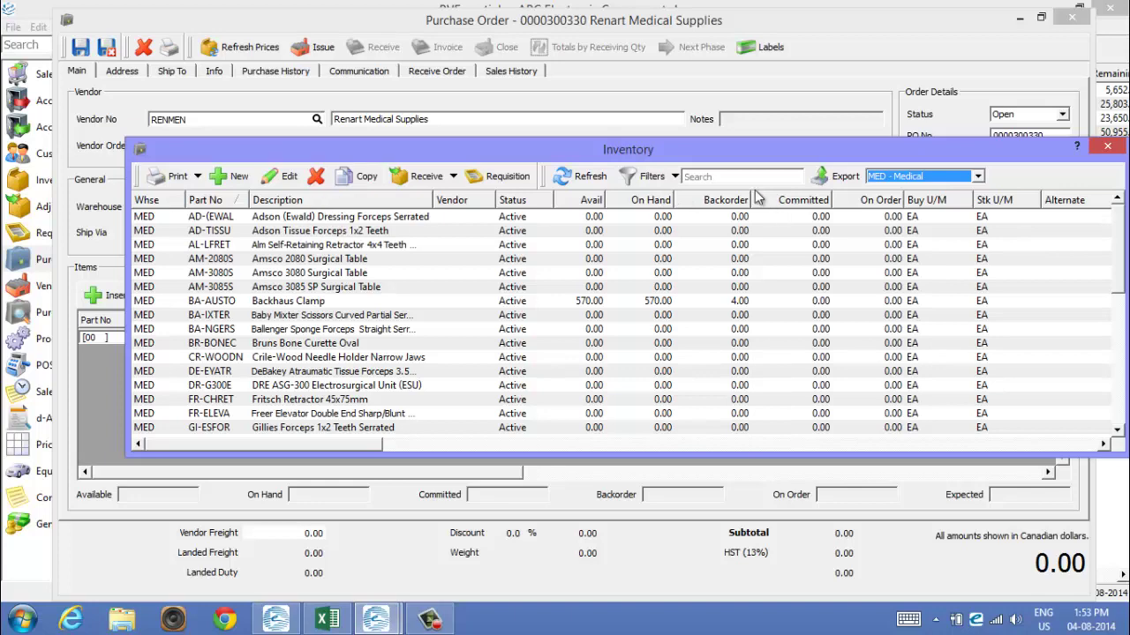
left_click(727, 173)
type("cla")
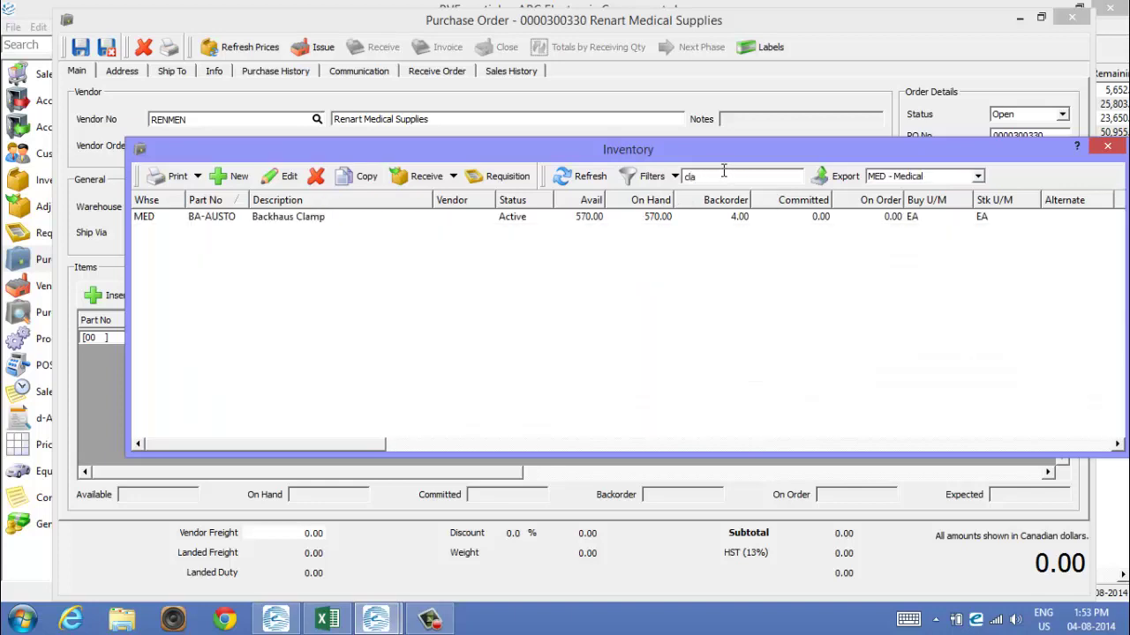
double_click(319, 217)
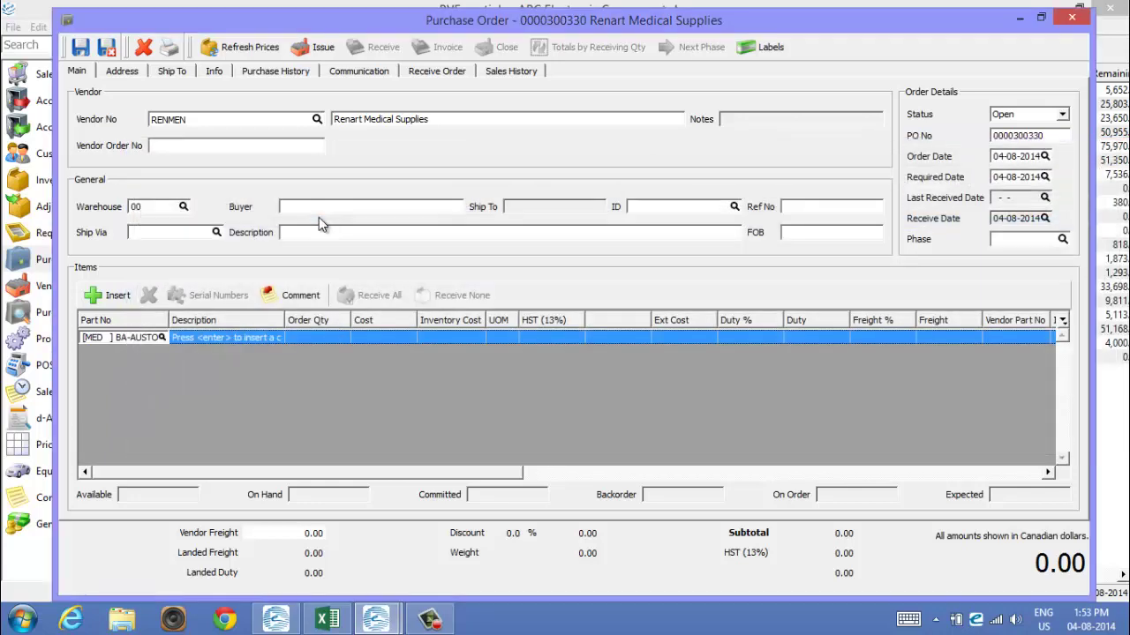
Step: Set the Backhaus Clamp line's order quantity to 150 and its cost to 6
left_click(312, 336)
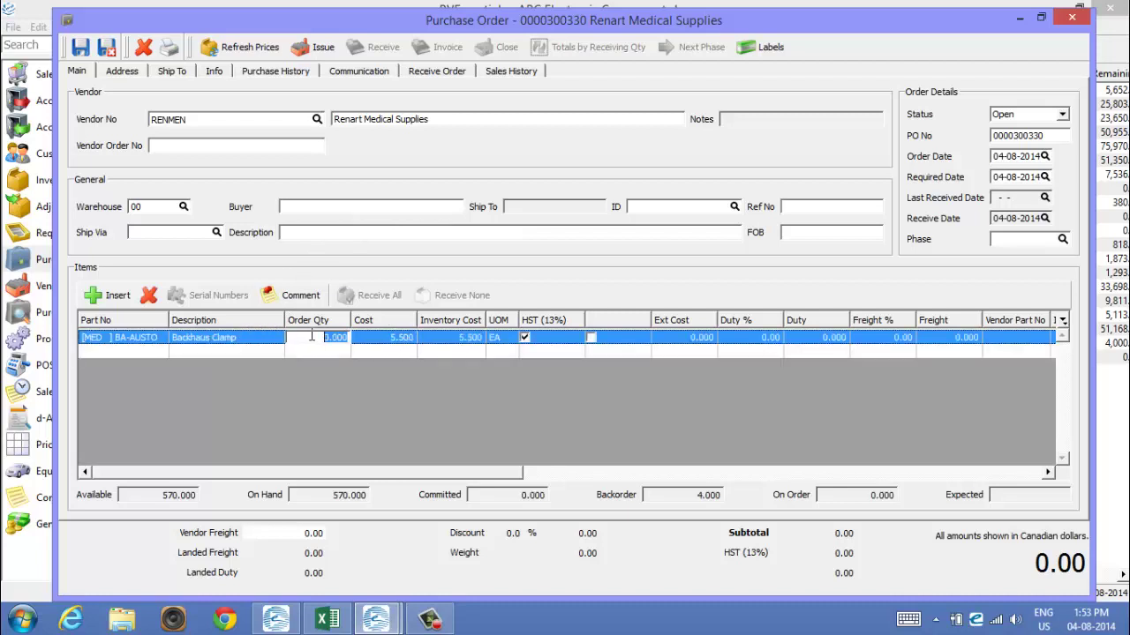
type("150")
key("Tab")
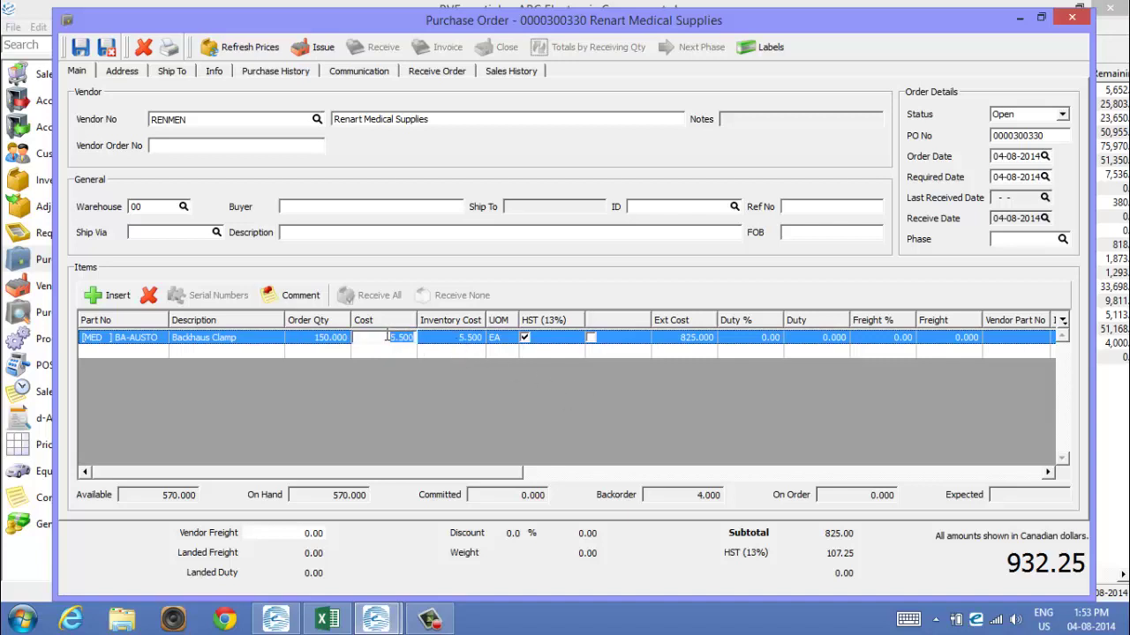
type("6.")
key("Tab")
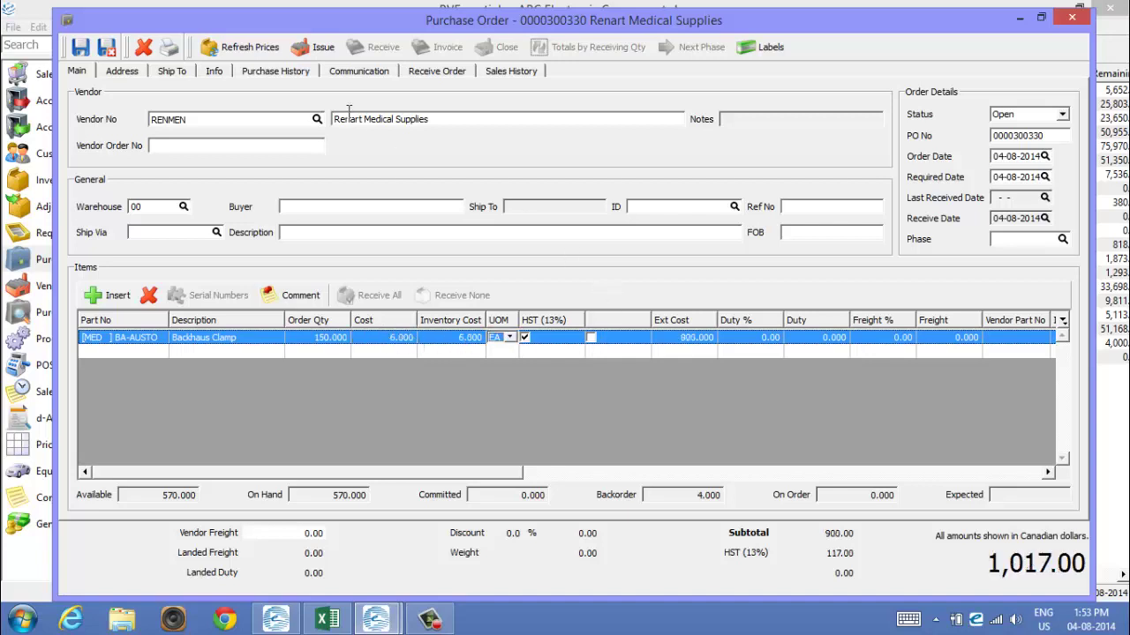
Step: Issue the purchase order without printing a report, and reopen the issued Renart Medical Supplies order
left_click(323, 49)
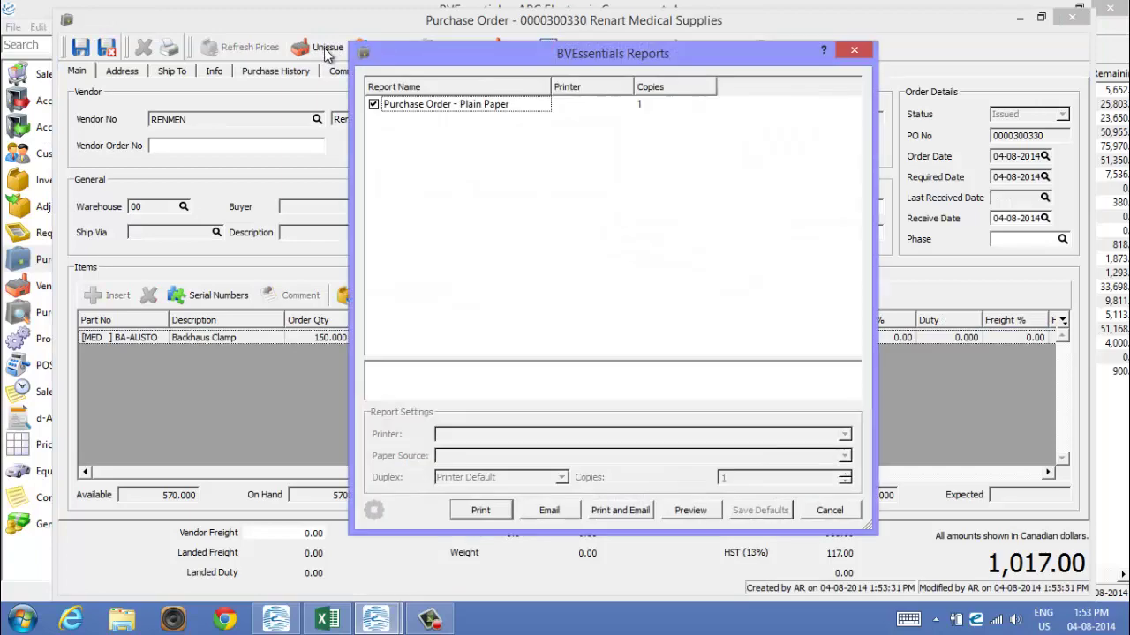
left_click(826, 511)
left_click(342, 371)
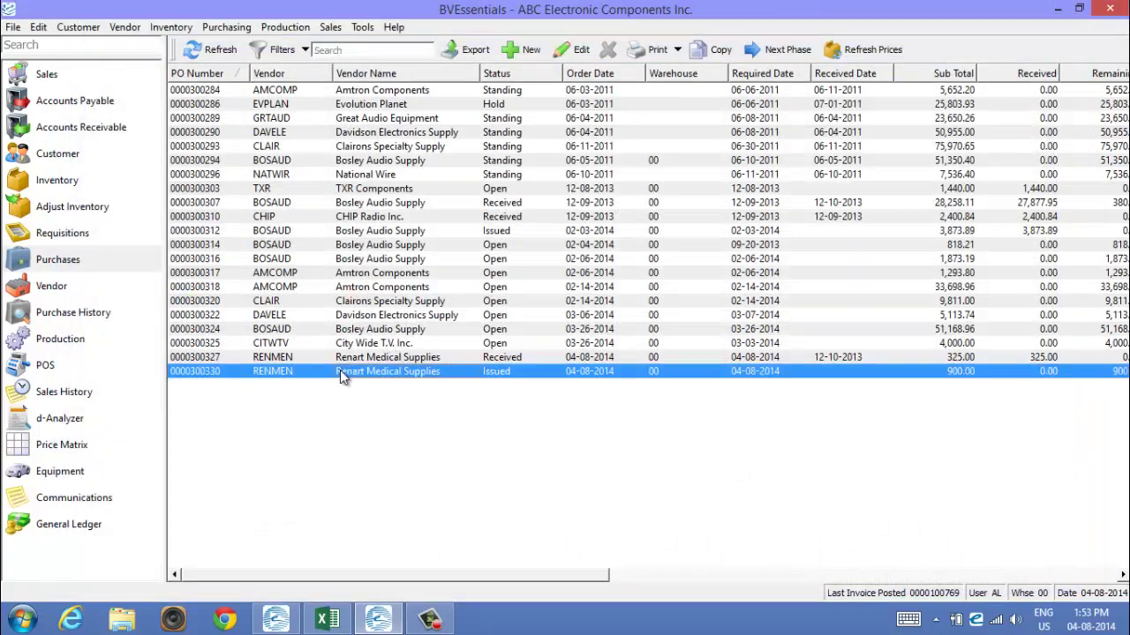
double_click(340, 370)
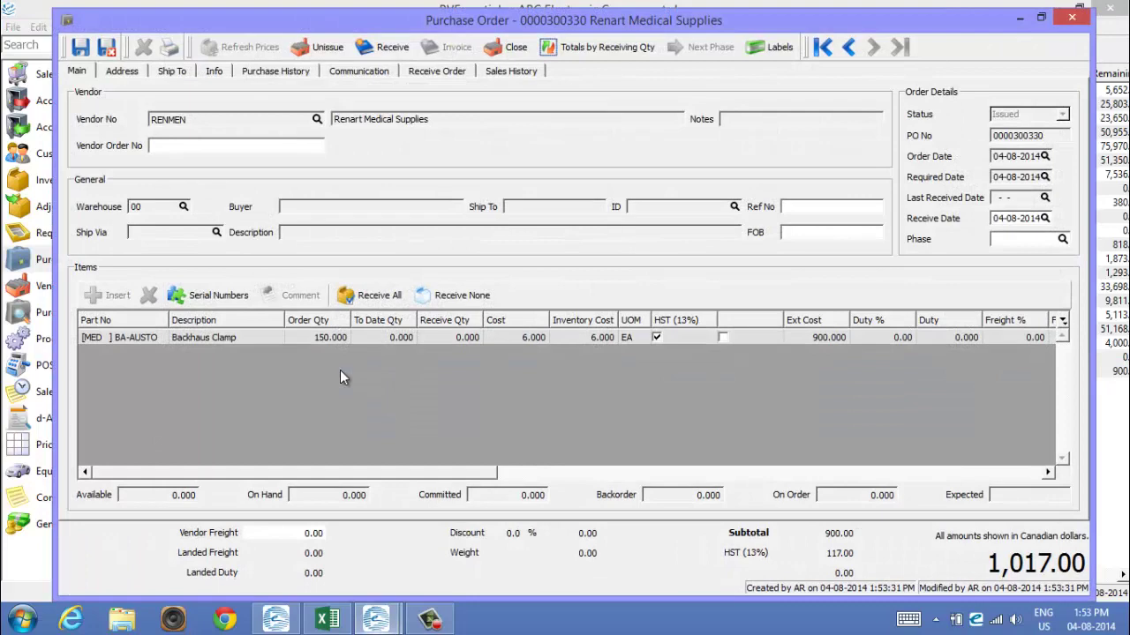
Step: Set the purchase order's receive date to 03-05-2014
left_click(1044, 218)
left_click(481, 288)
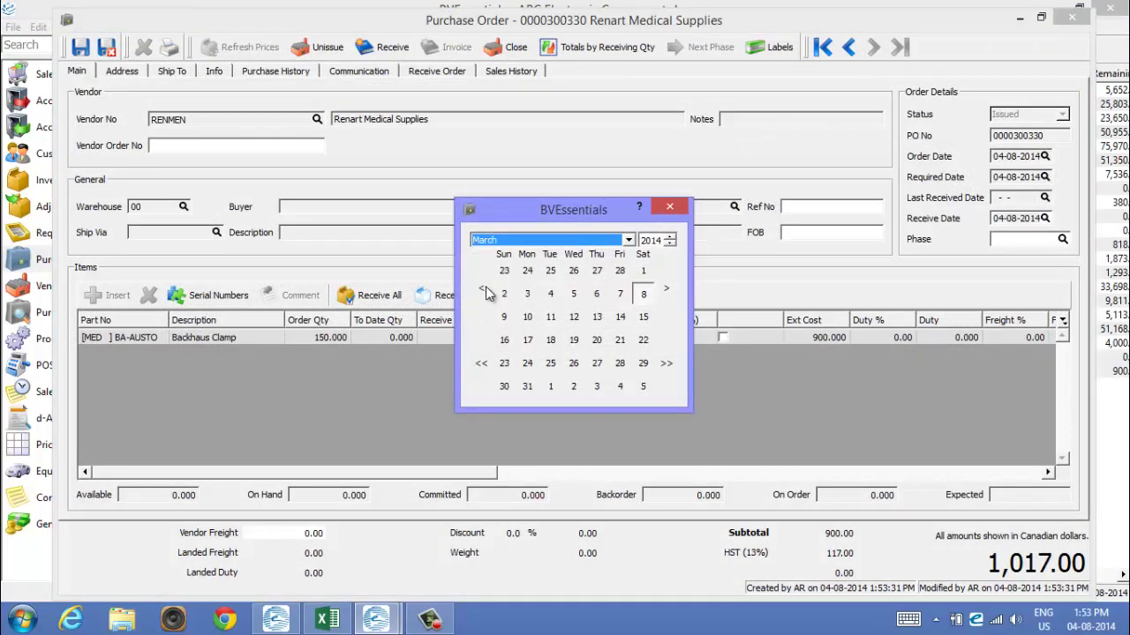
left_click(574, 297)
left_click(543, 331)
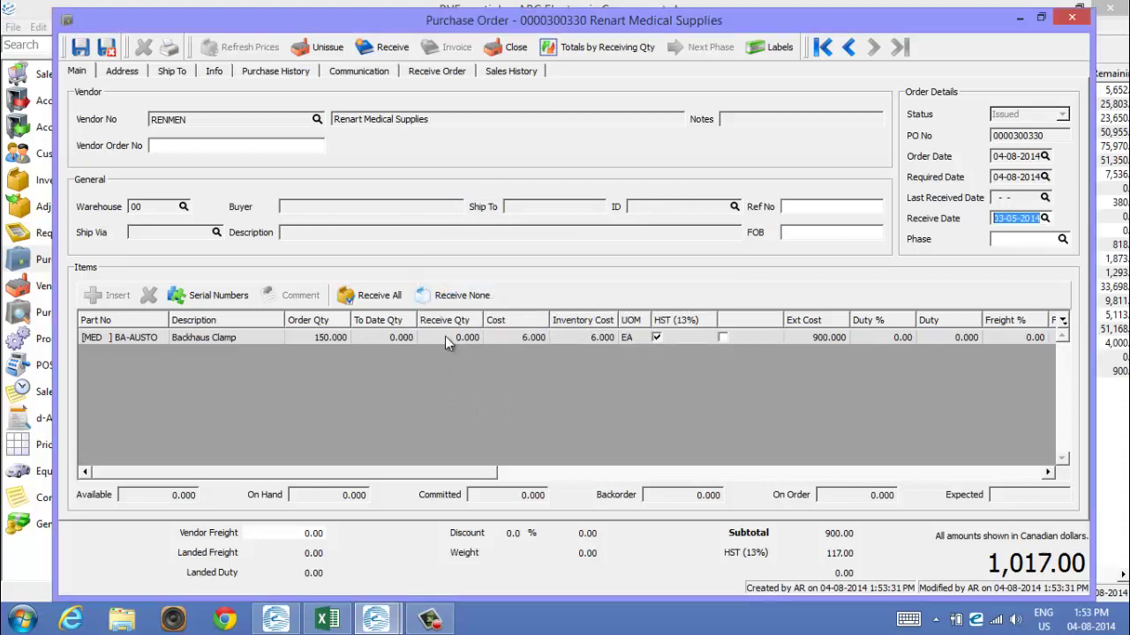
Step: Enter a receive quantity of 150 for the Backhaus Clamp line and bring up its lot number assignment
left_click(445, 337)
type("150")
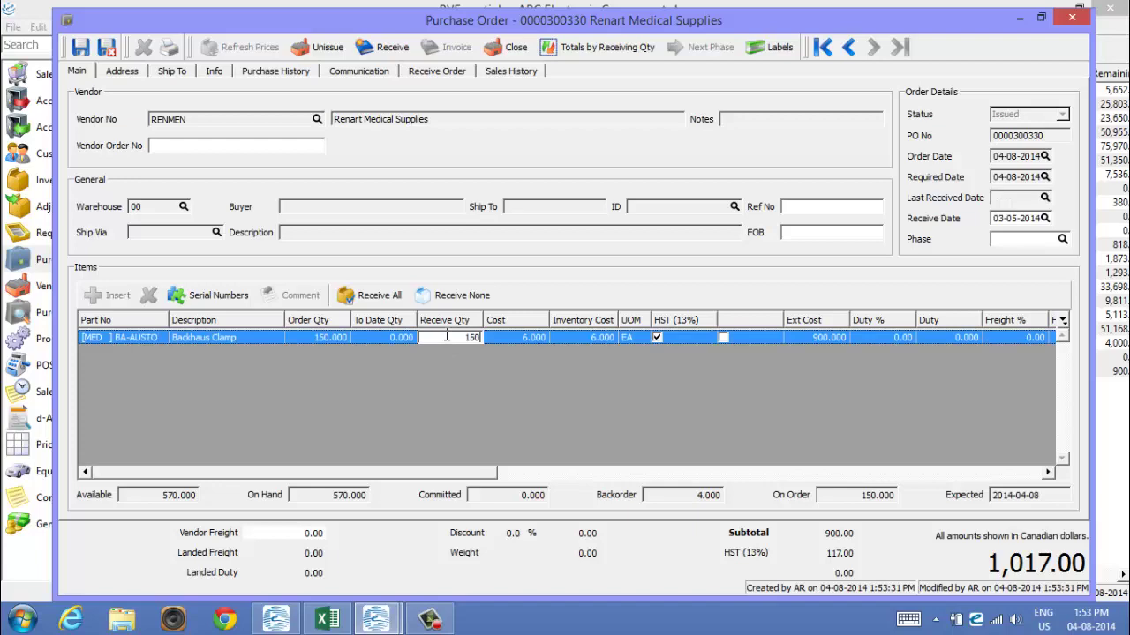
key("Return")
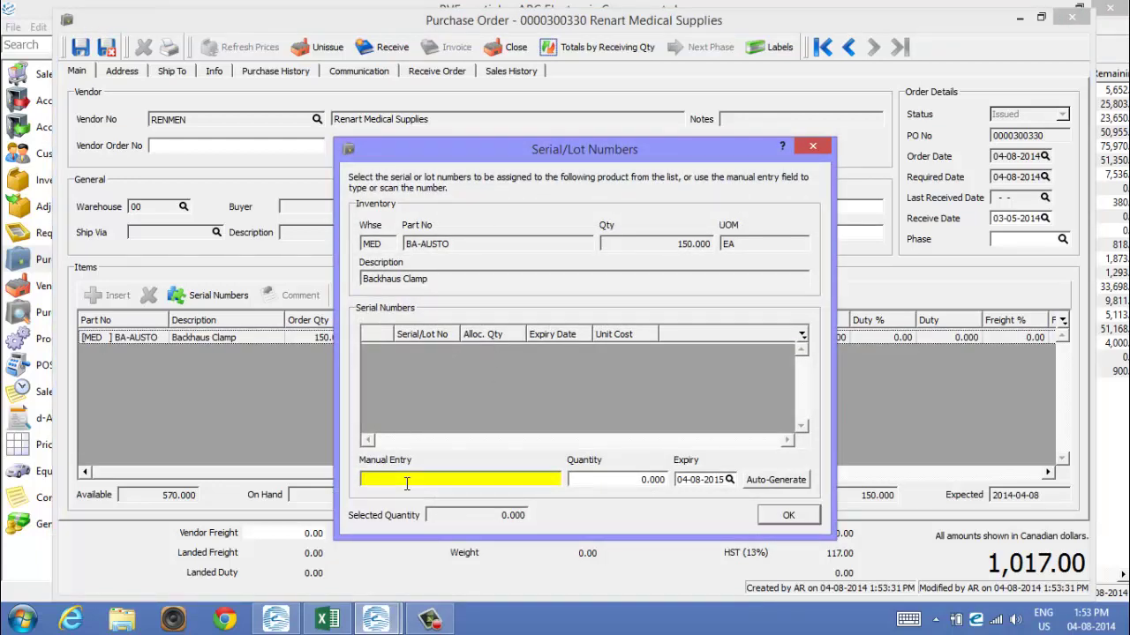
Step: Assign lot number 45369T34565 to the 150 clamps with an expiry date of 03-05-2015
type("45369T54322")
key("Return")
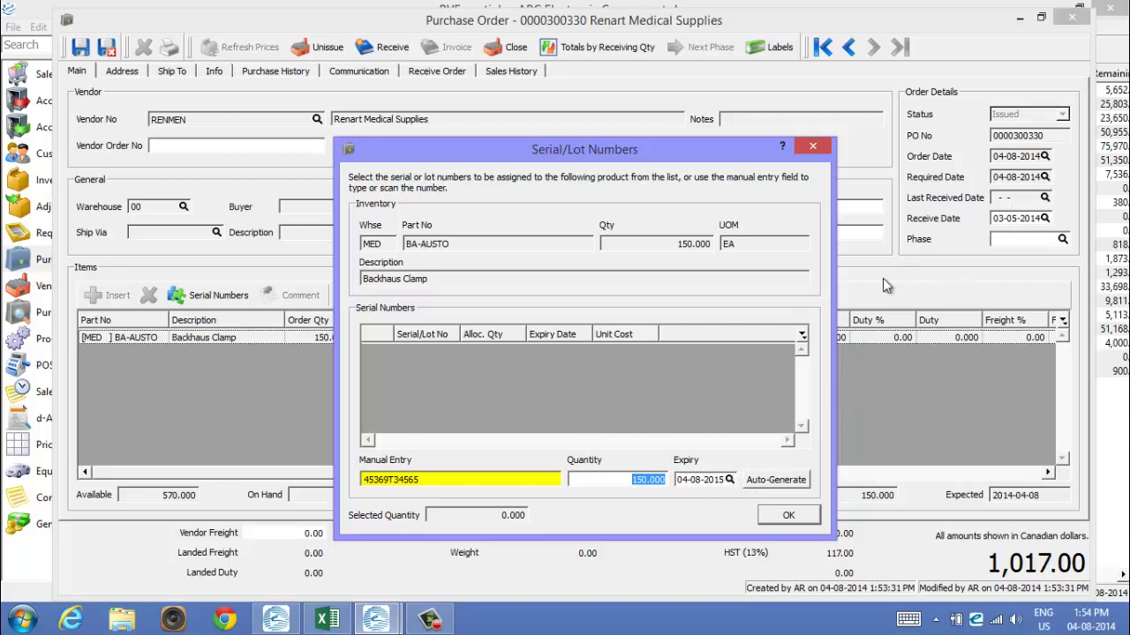
left_click(729, 480)
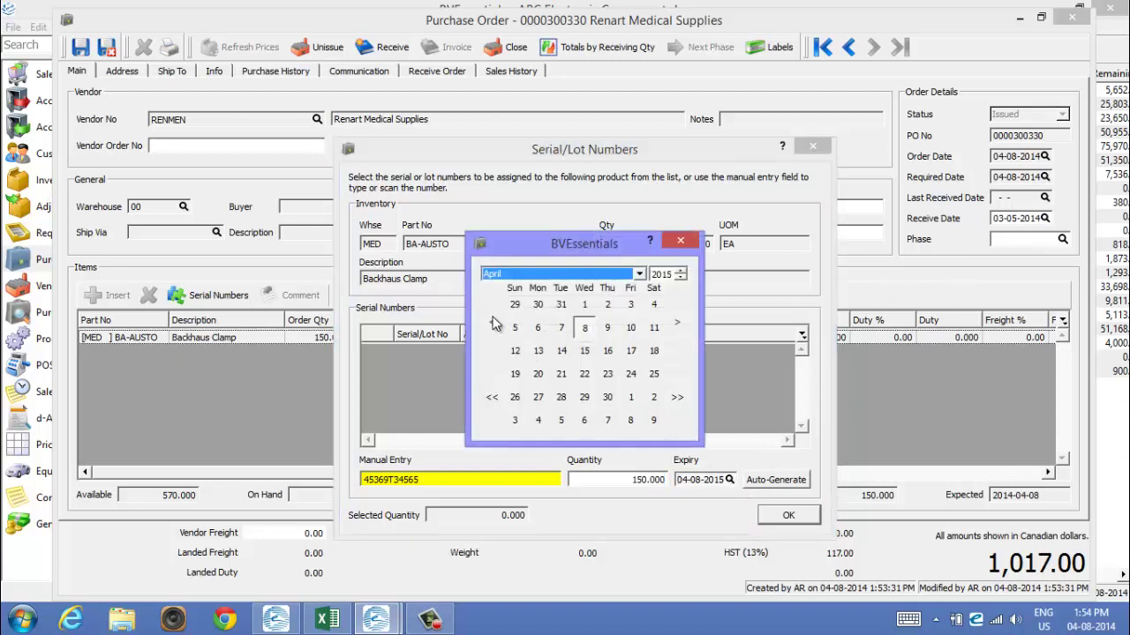
left_click(493, 323)
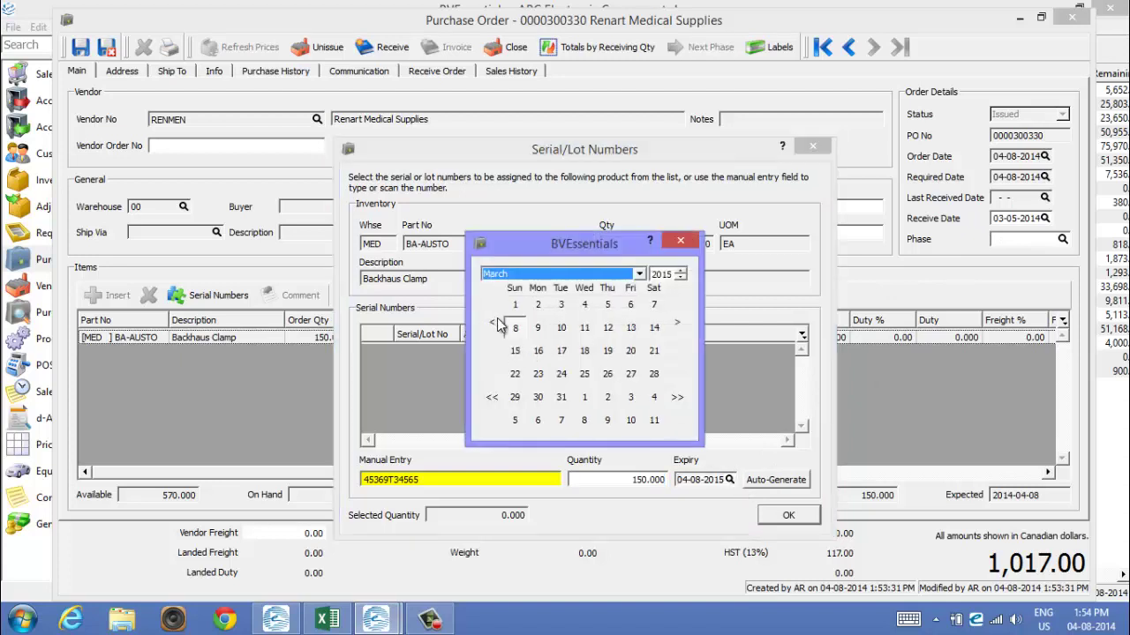
left_click(608, 304)
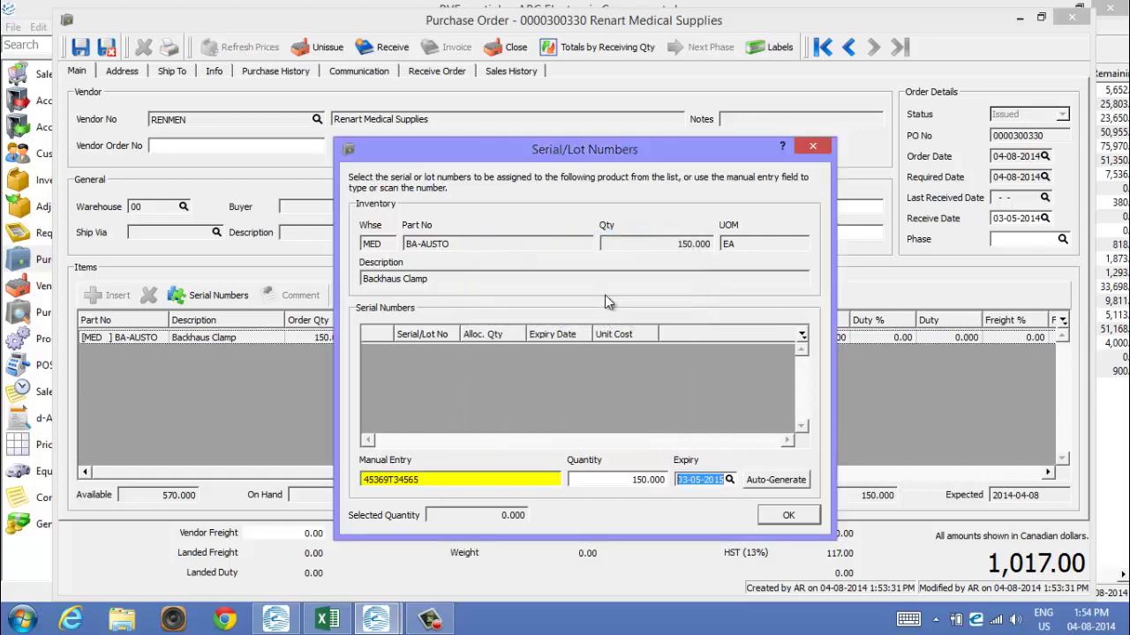
left_click(790, 515)
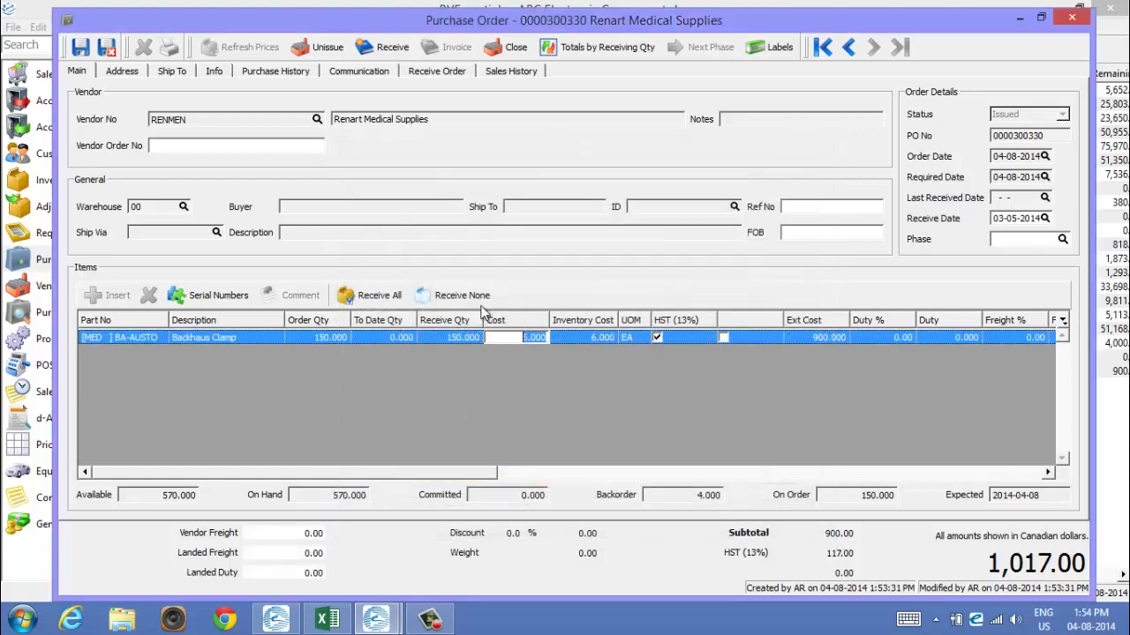
Step: Receive the purchase order and post its vendor invoice with invoice number 545677, keeping the amounts and dates
left_click(389, 50)
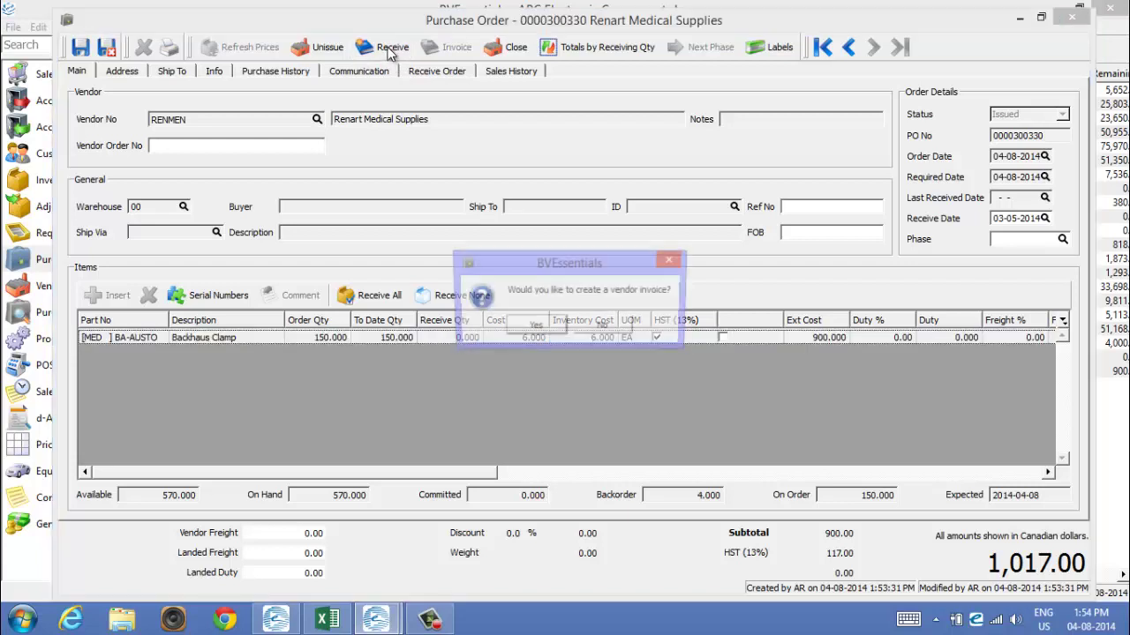
left_click(536, 327)
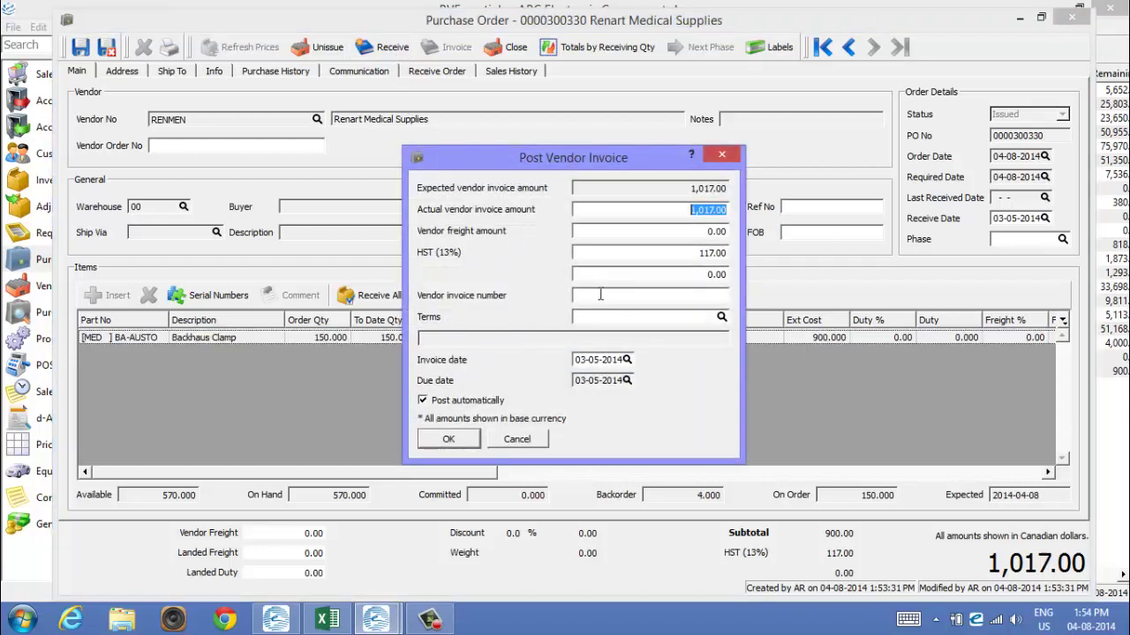
left_click(594, 297)
type("545677")
key("Tab")
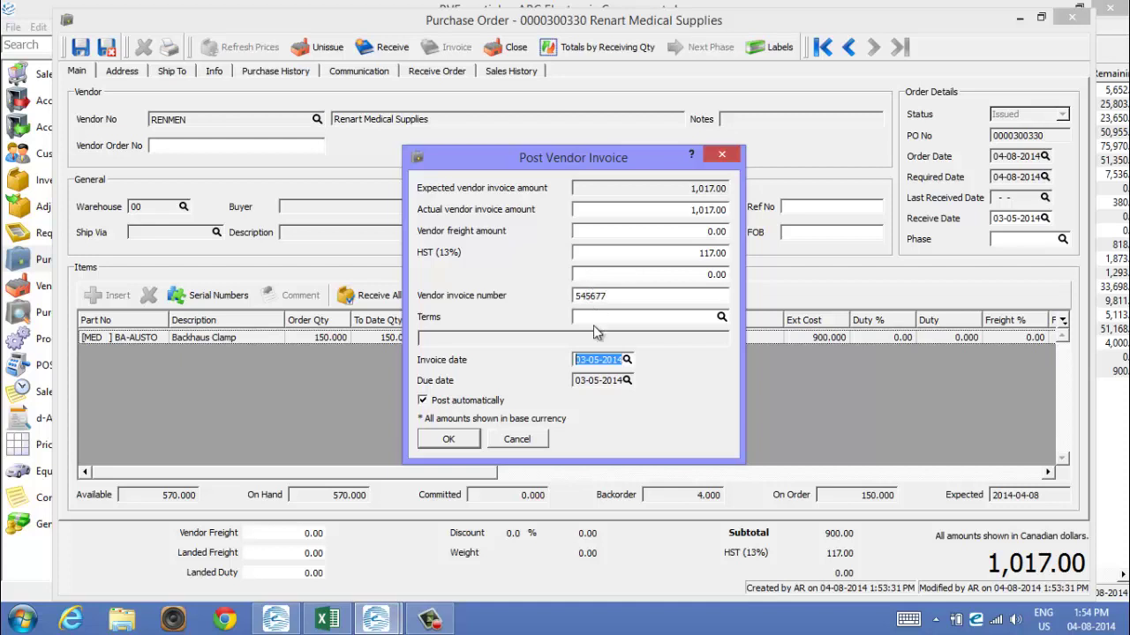
left_click(452, 439)
Step: Preview the Post Inventory Adjustments and Receipts Order Fulfillment reports, and close the report viewer
left_click(534, 328)
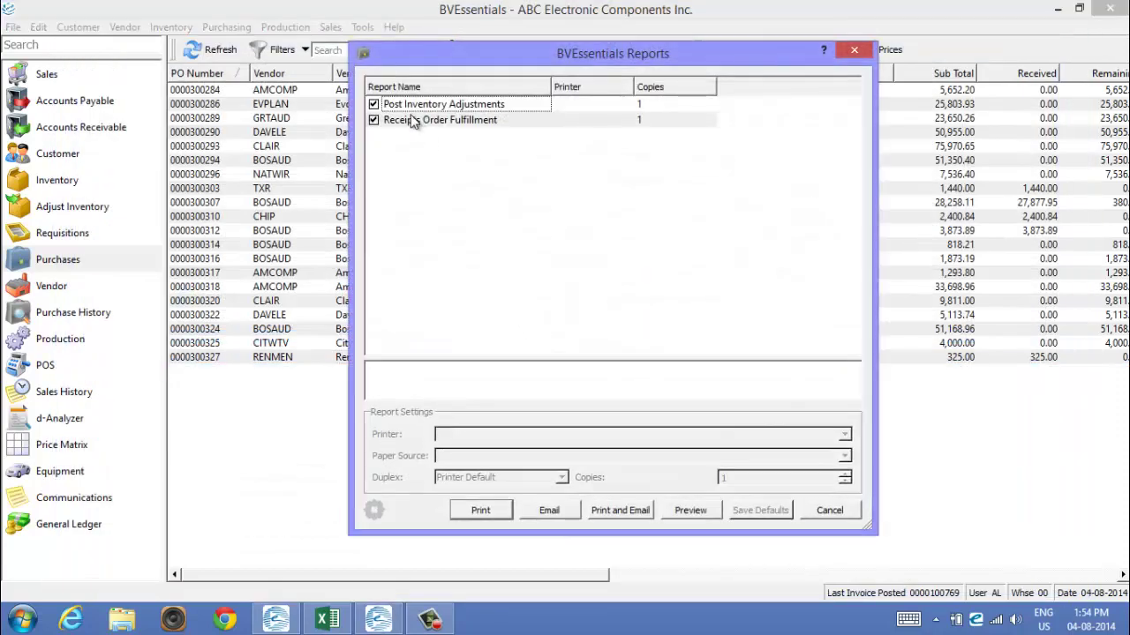
left_click(691, 511)
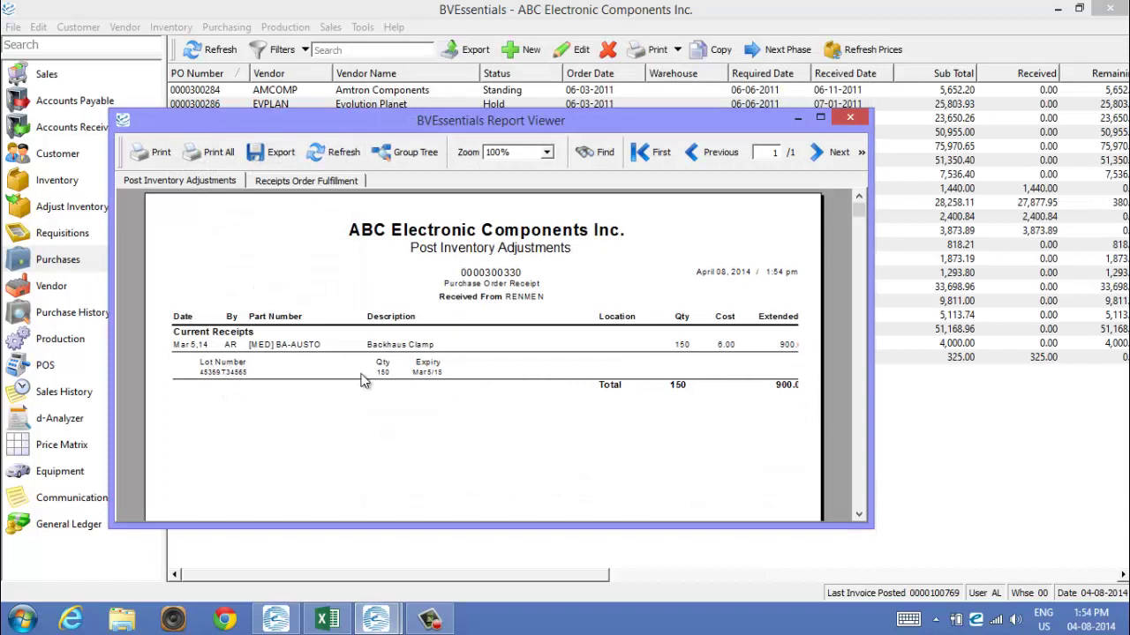
left_click(338, 182)
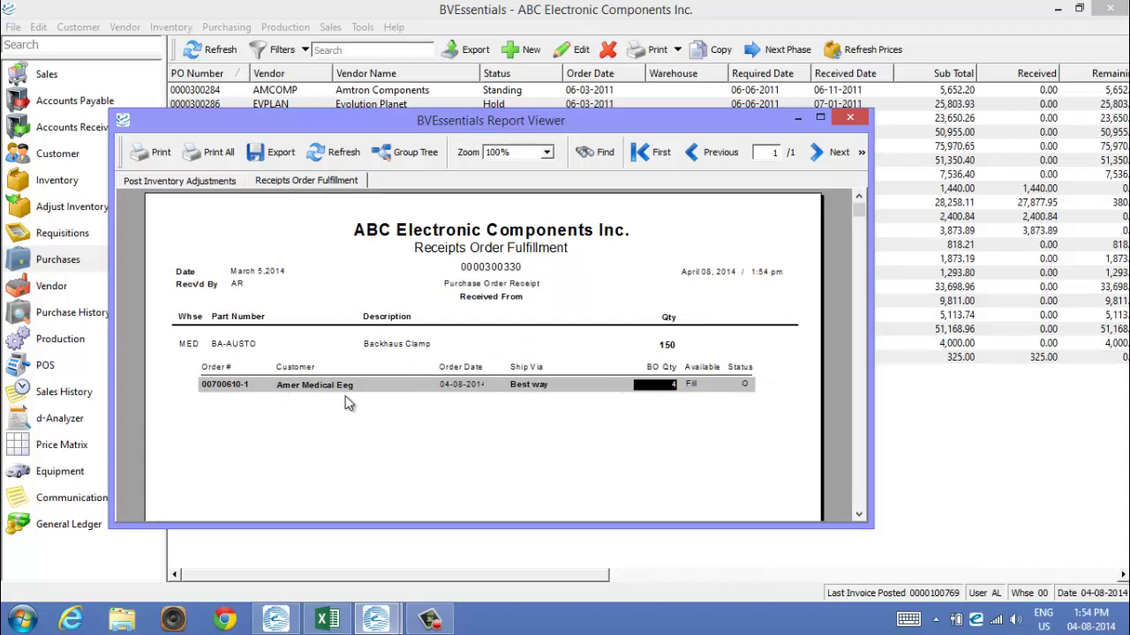
left_click(850, 118)
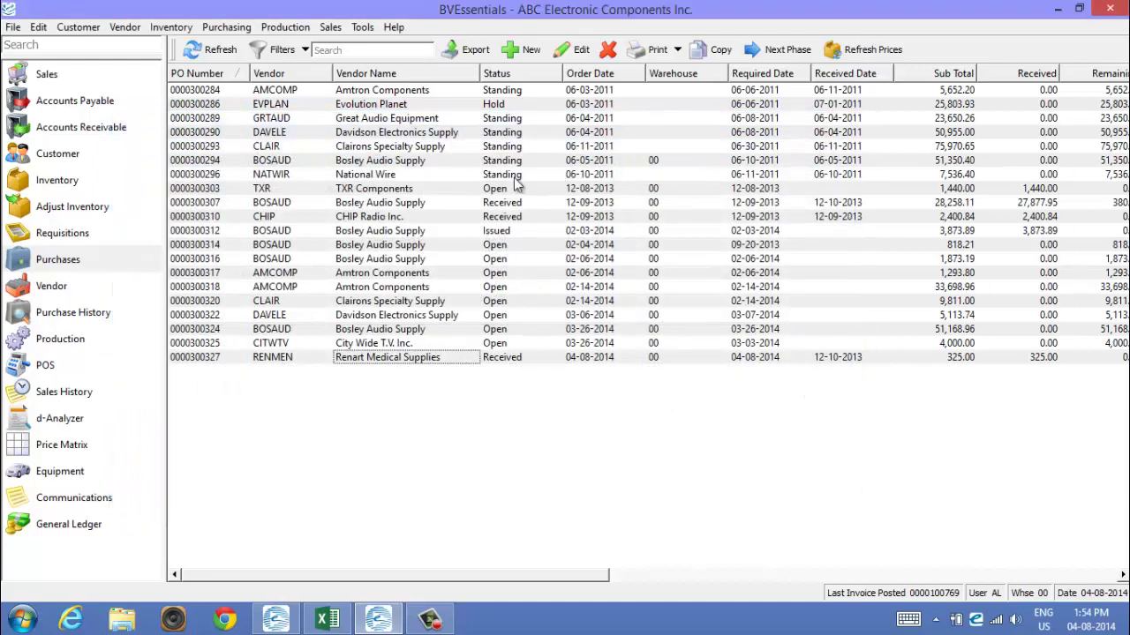
Step: Start a warehouse transfer from warehouse MED to warehouse 00 and add the Backhaus Clamp, found by searching for "cla"
left_click(69, 208)
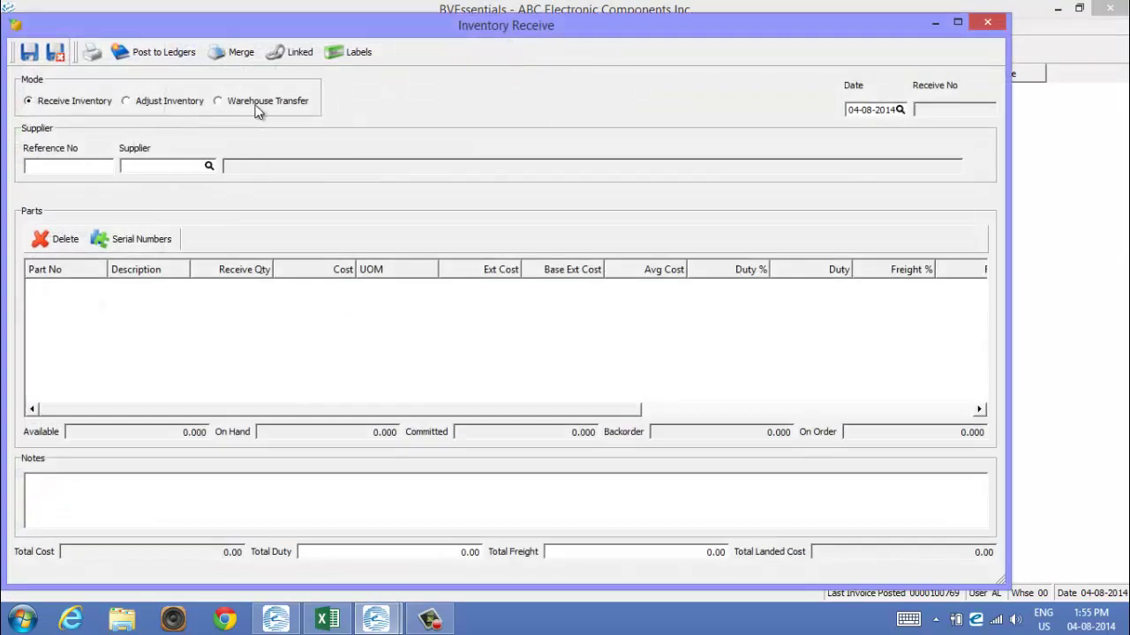
left_click(219, 101)
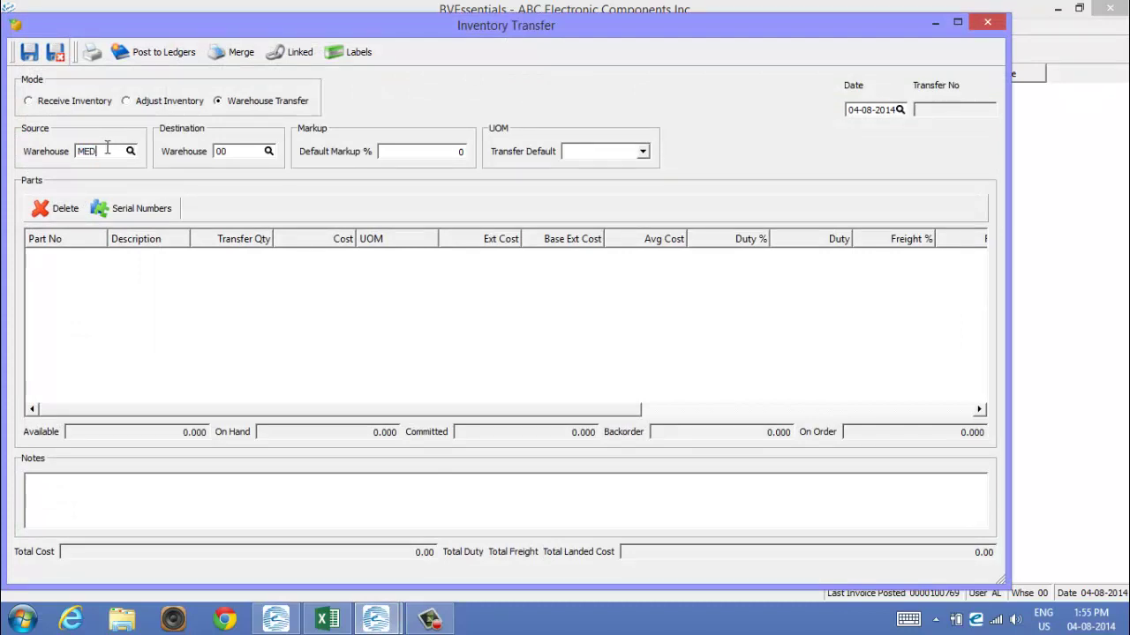
left_click(74, 256)
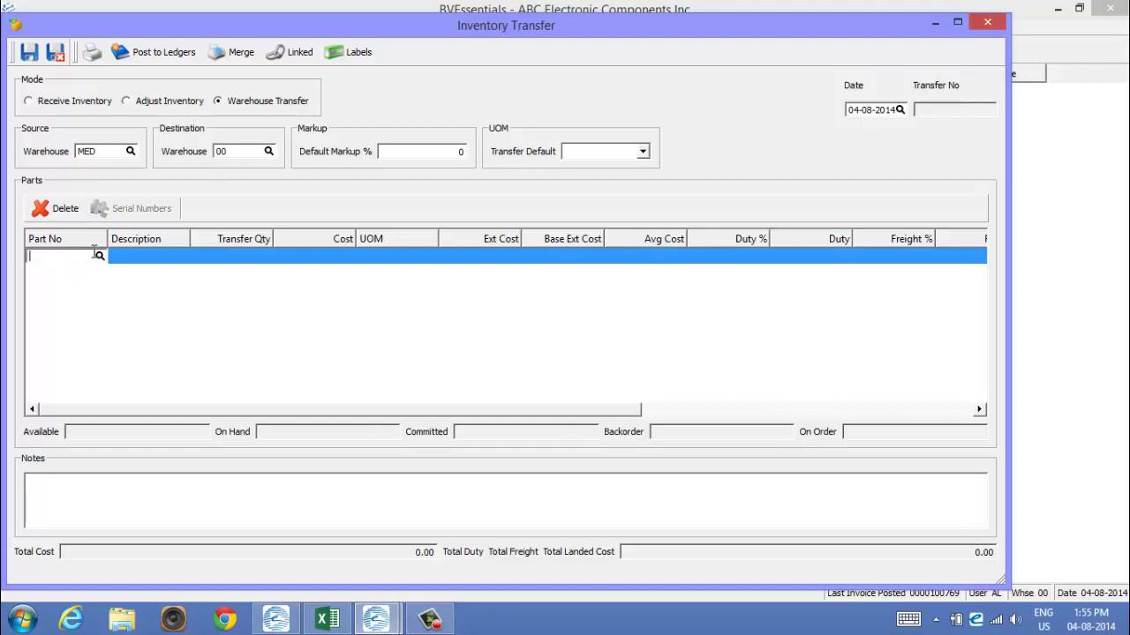
left_click(100, 256)
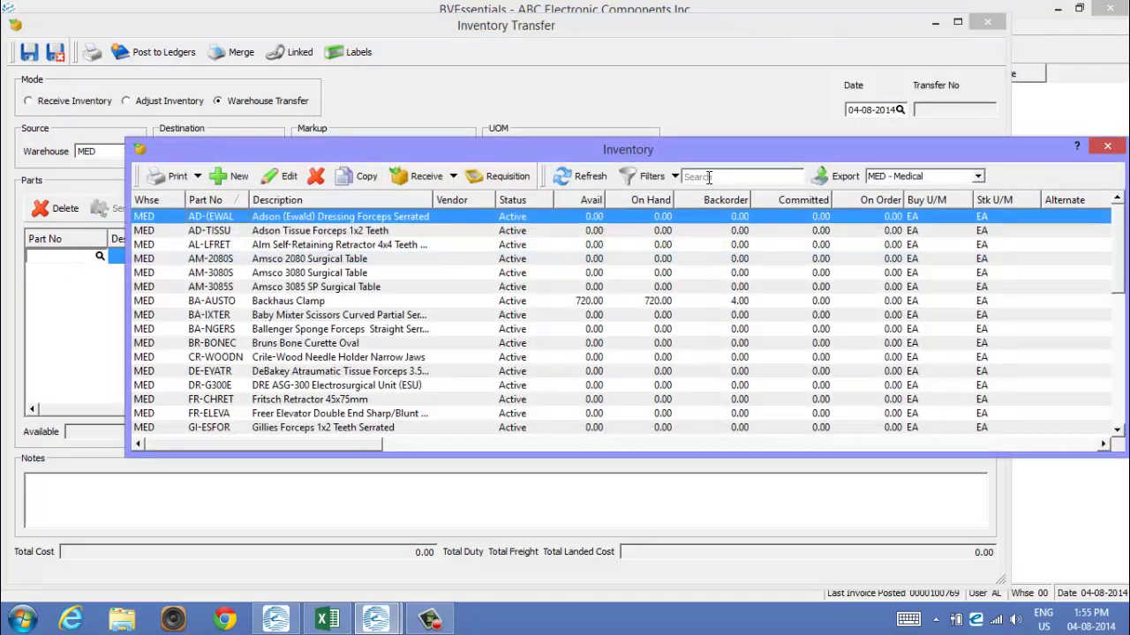
left_click(713, 179)
type("cla")
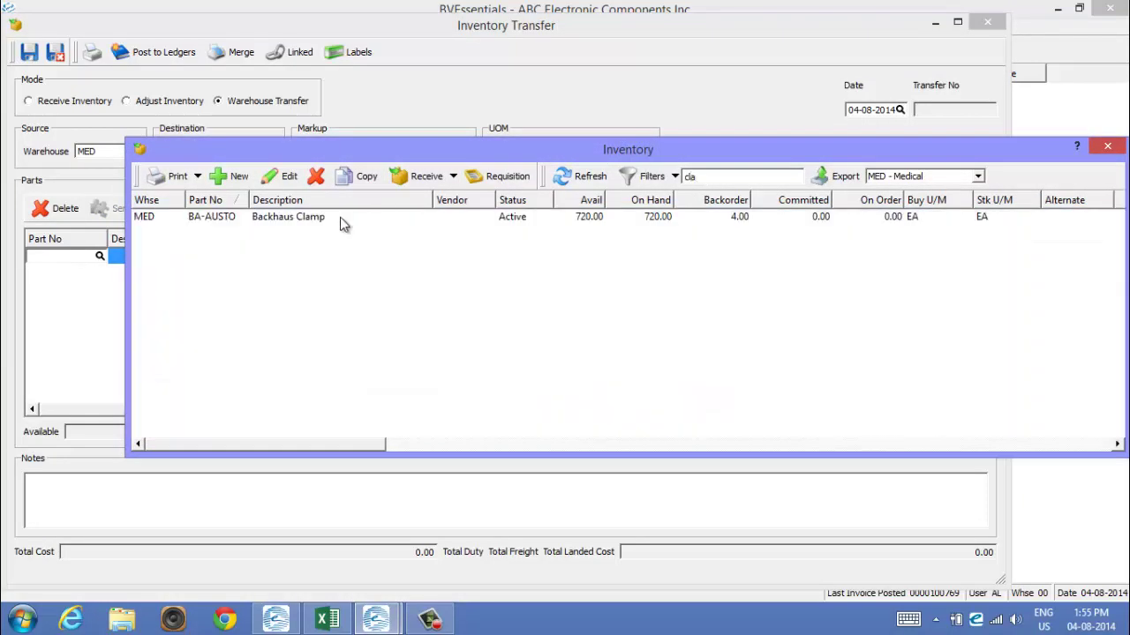
double_click(318, 216)
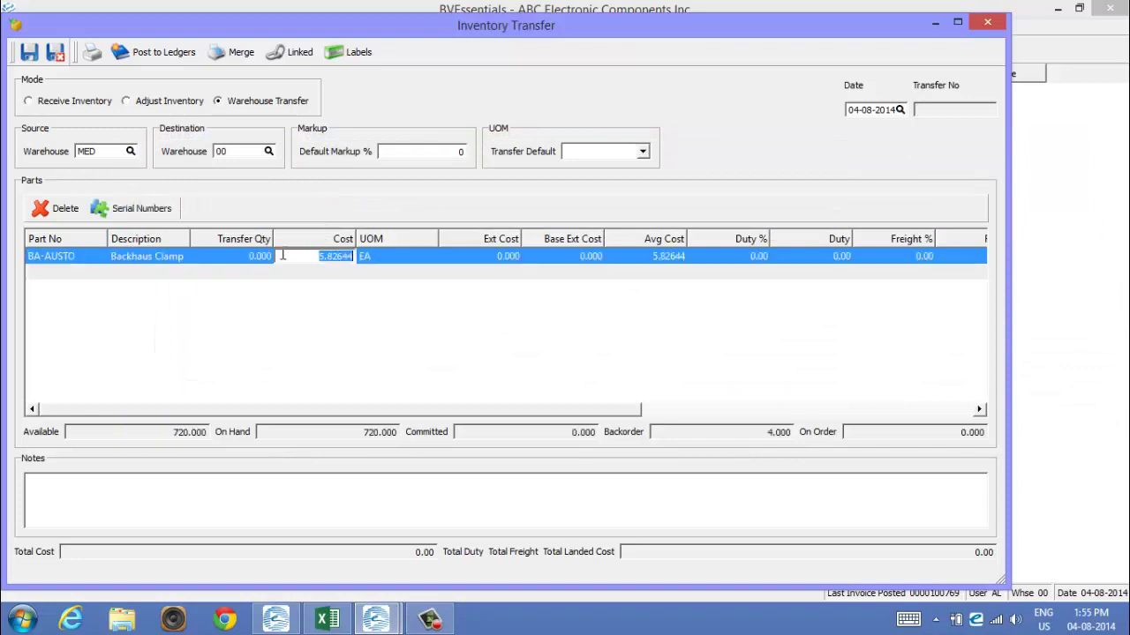
Step: Set the transfer quantity to 50 from lot 45369TI533, and post the transfer to the ledgers without printing reports
left_click(238, 256)
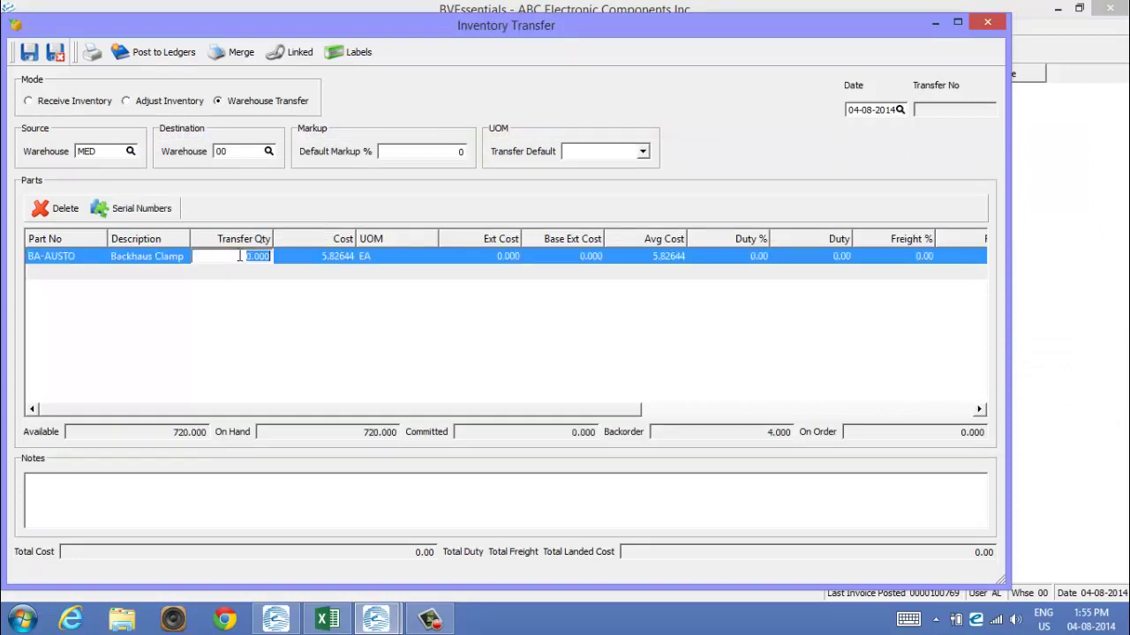
key("Return")
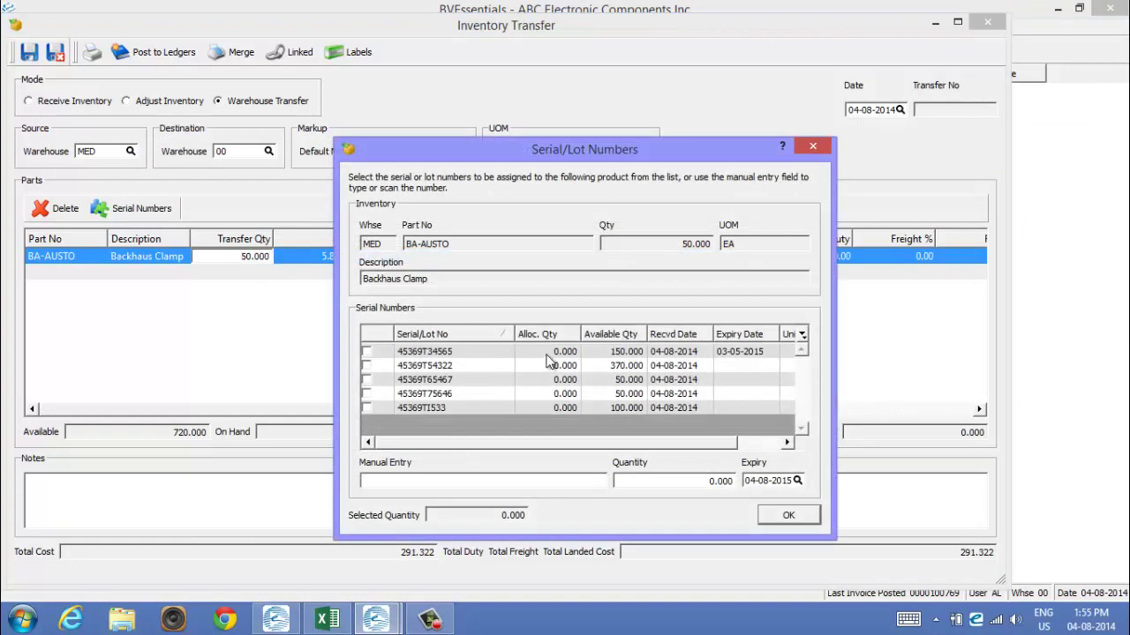
left_click(370, 408)
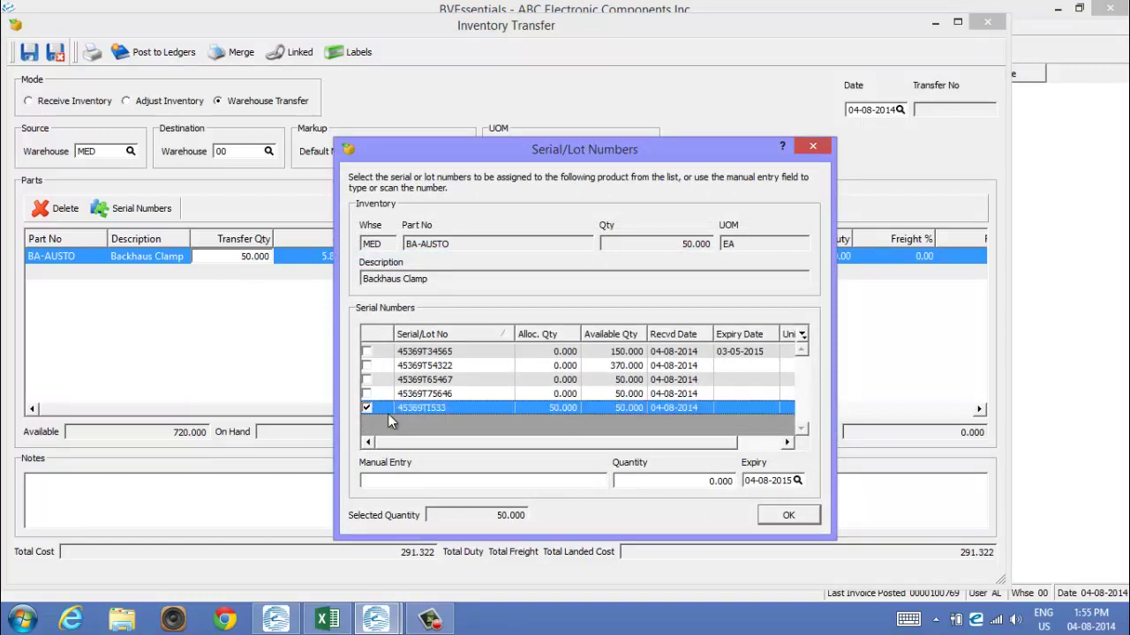
left_click(789, 516)
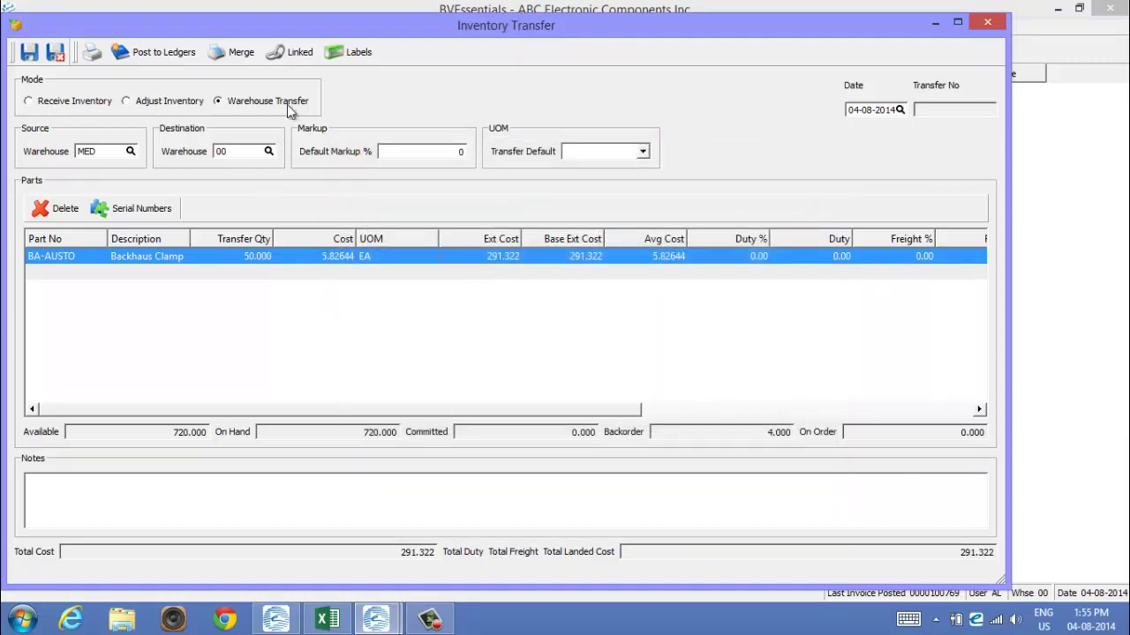
left_click(160, 54)
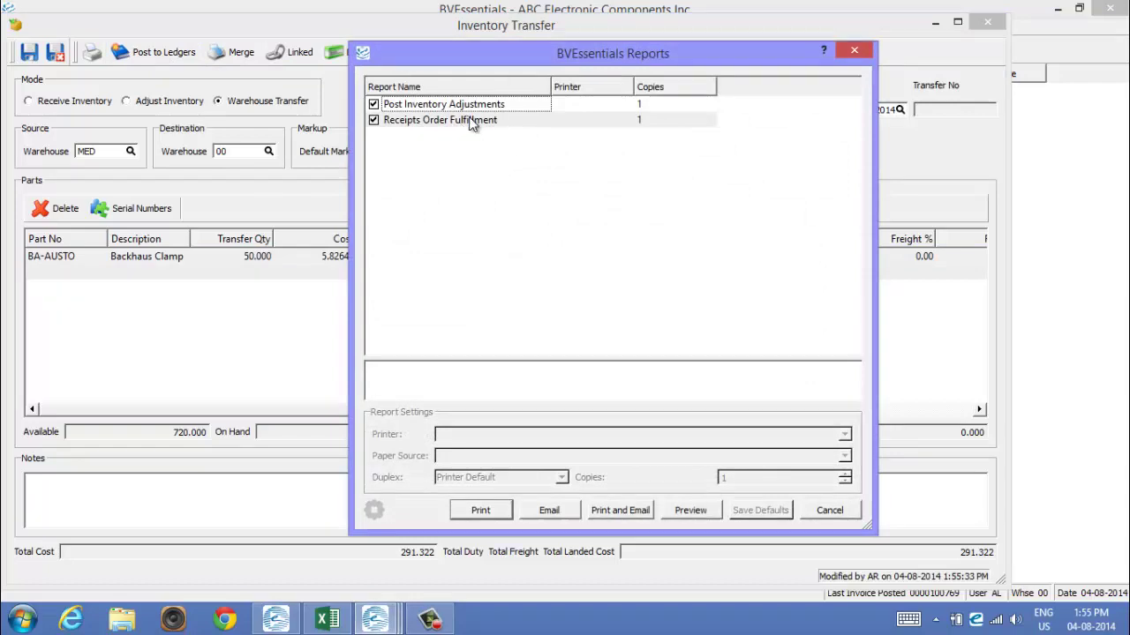
left_click(829, 514)
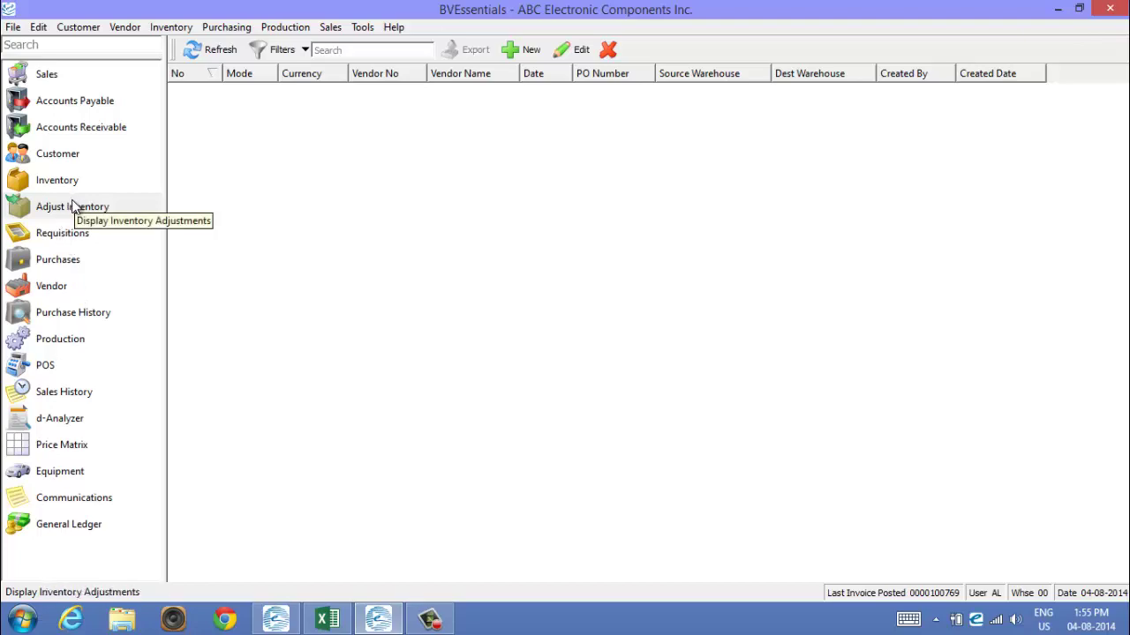
Step: Create a new sales order for the customer Danville Nursing Home
left_click(44, 78)
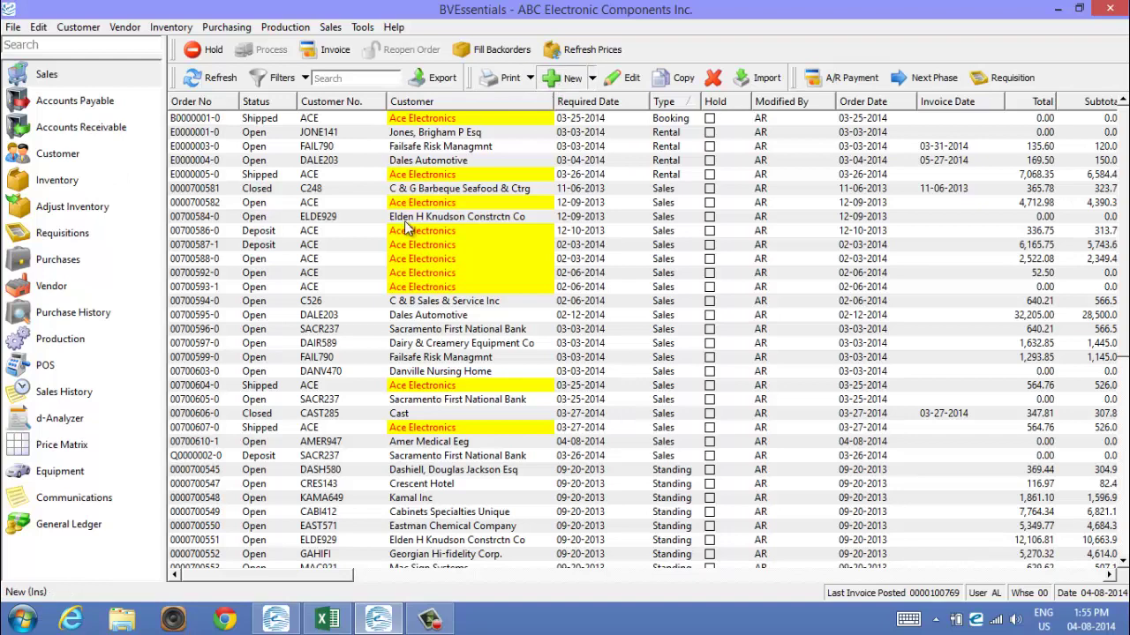
key("Insert")
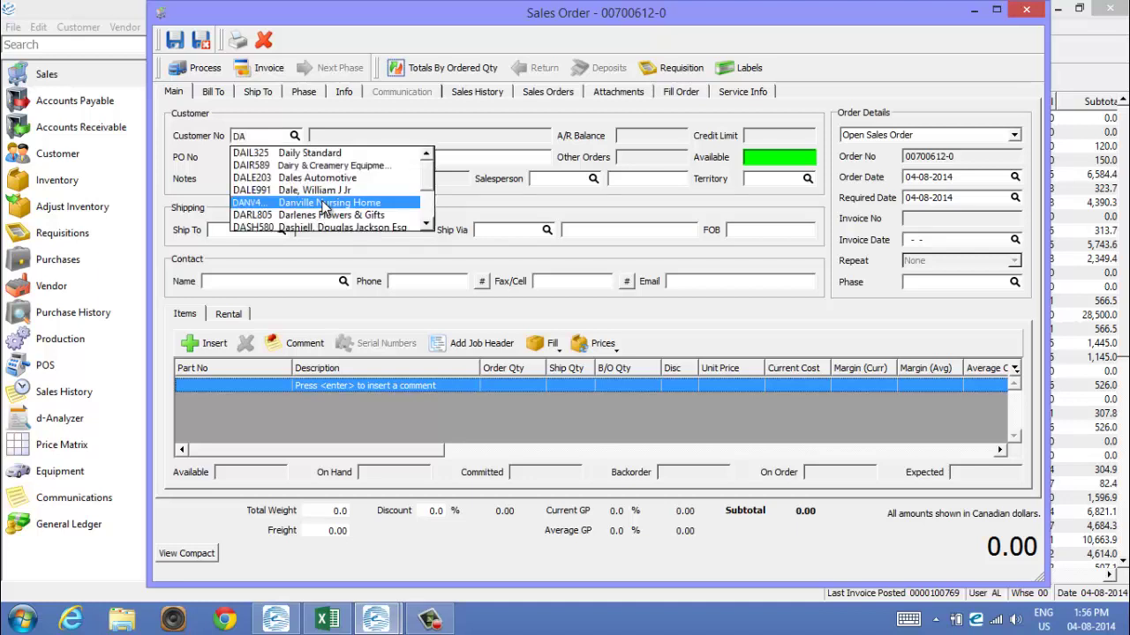
left_click(325, 204)
Step: Add the Backhaus Clamp from the MED - Medical warehouse to the sales order, finding it with the search term "clamp"
left_click(243, 385)
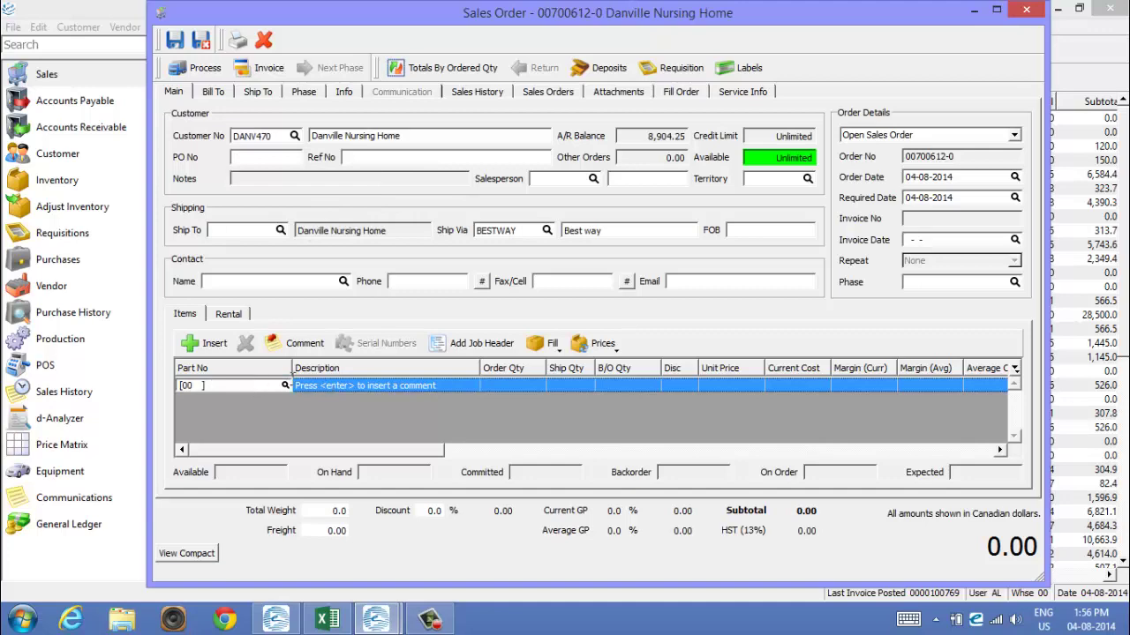
left_click(285, 386)
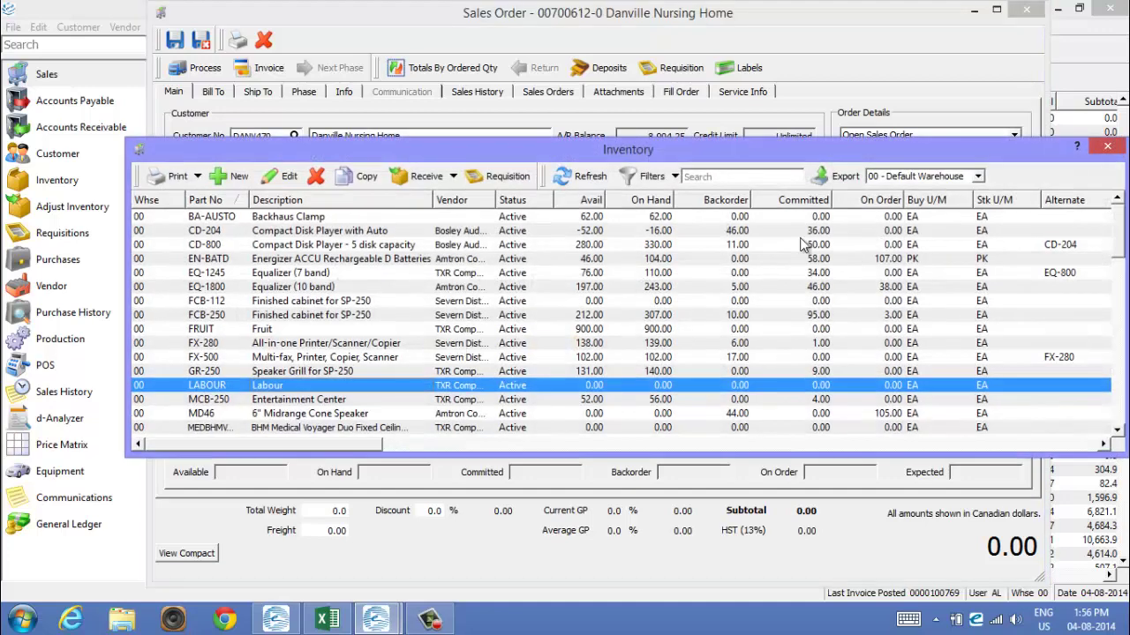
left_click(976, 177)
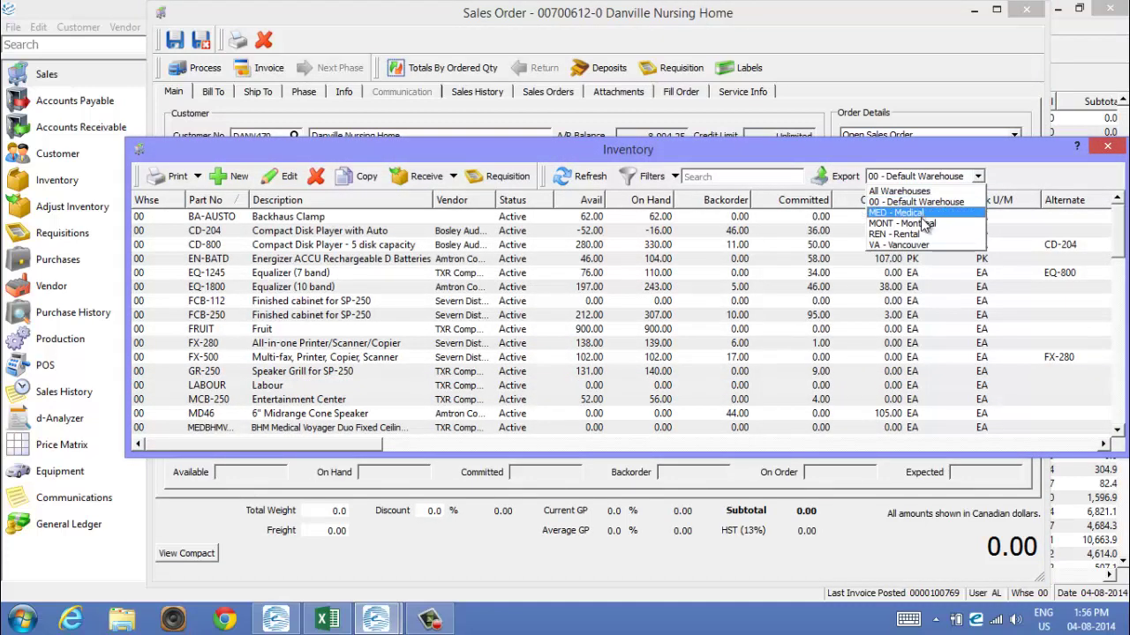
left_click(917, 215)
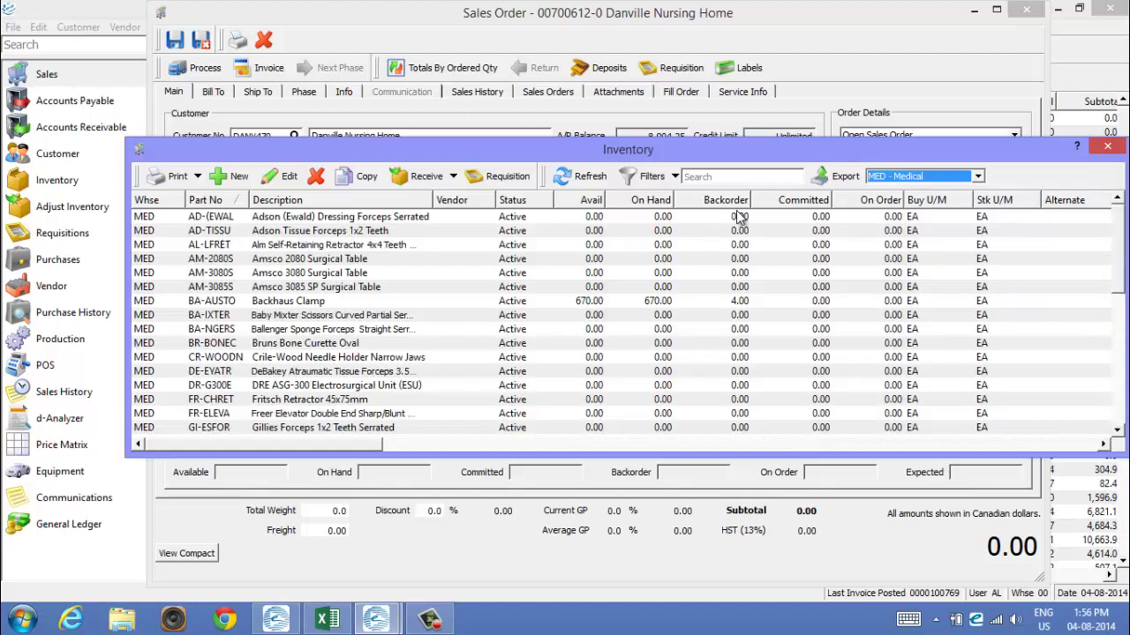
left_click(737, 175)
type("c")
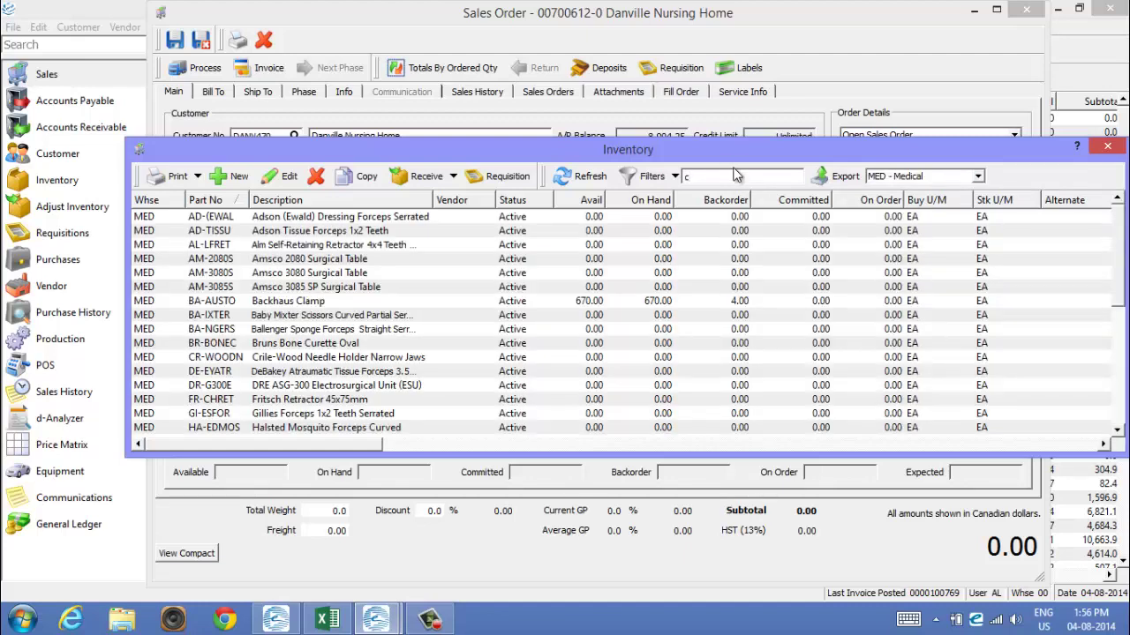
type("lamp")
double_click(300, 216)
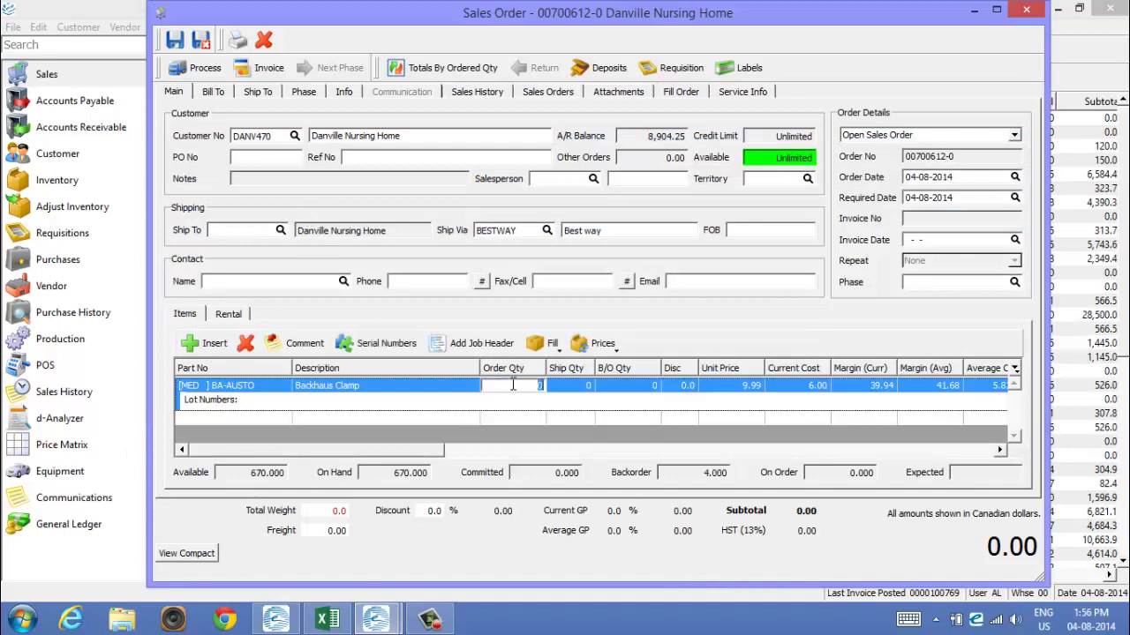
Step: Set the clamp's order quantity to 12 and allocate all 12 from lot 45369T34565
type("12")
key("Return")
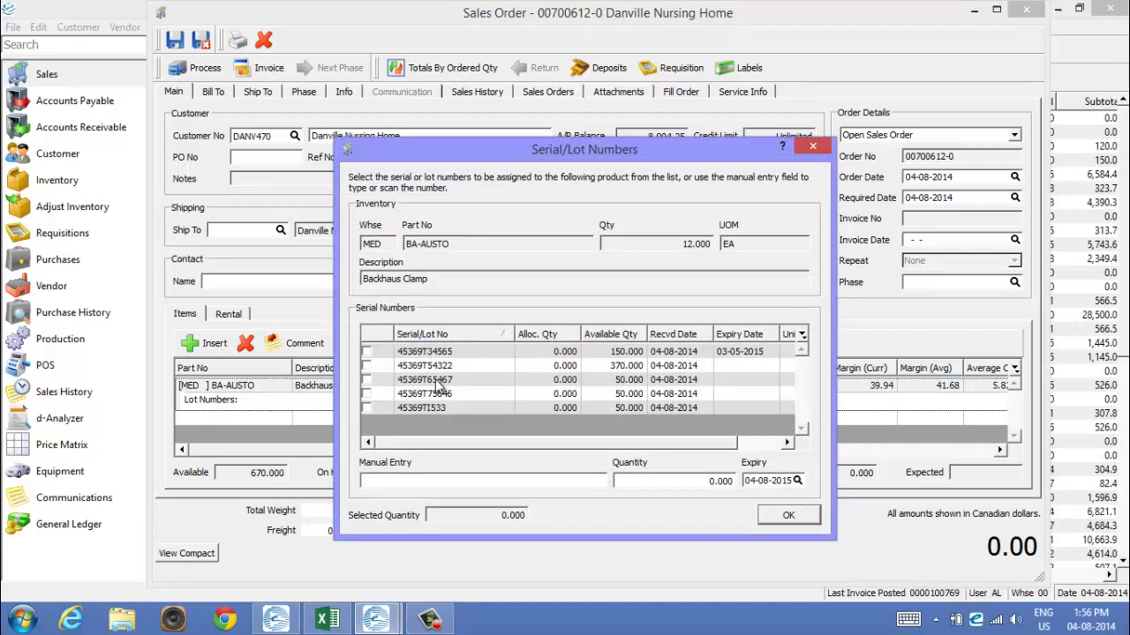
left_click(367, 352)
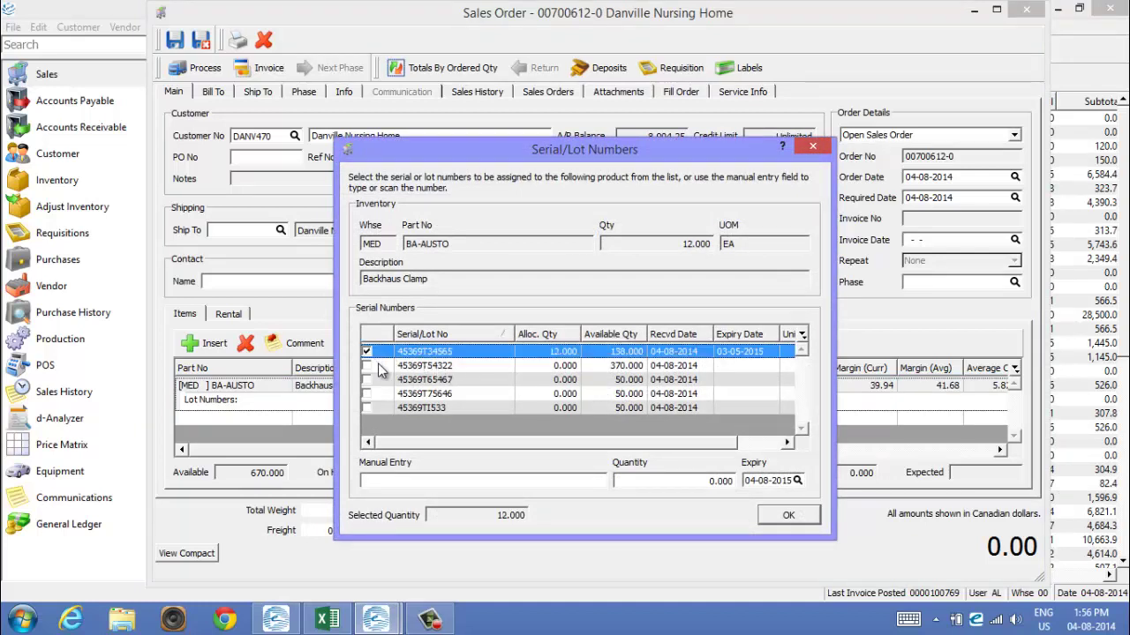
left_click(790, 516)
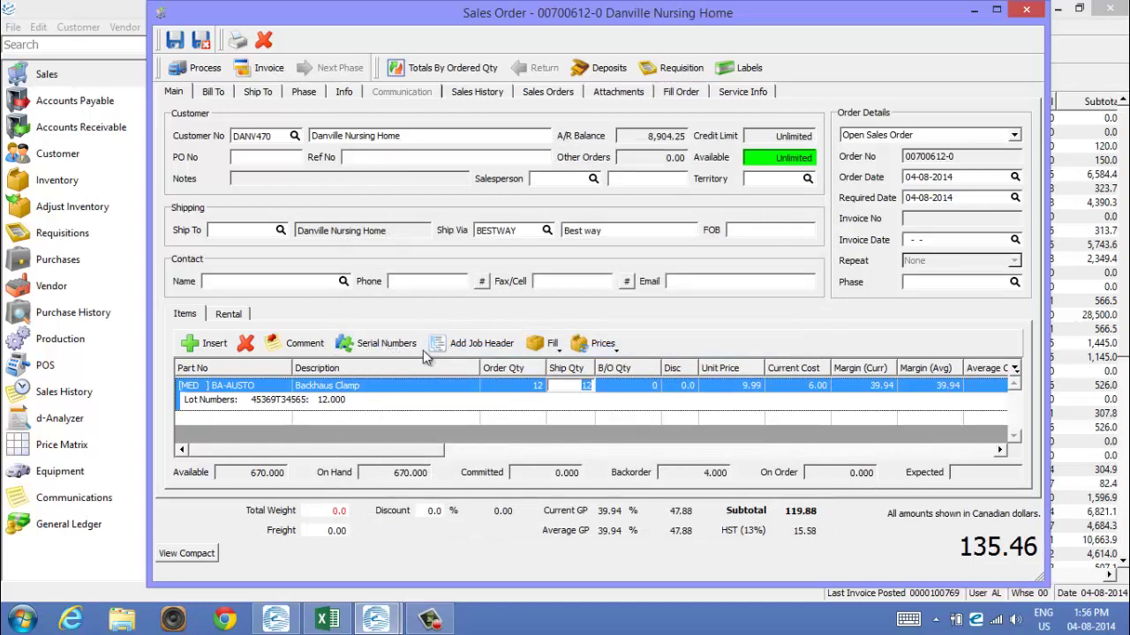
Step: Split the clamp line's lot allocation into 6 from lot 45369T34565 and 6 from lot 45369T54322
left_click(392, 345)
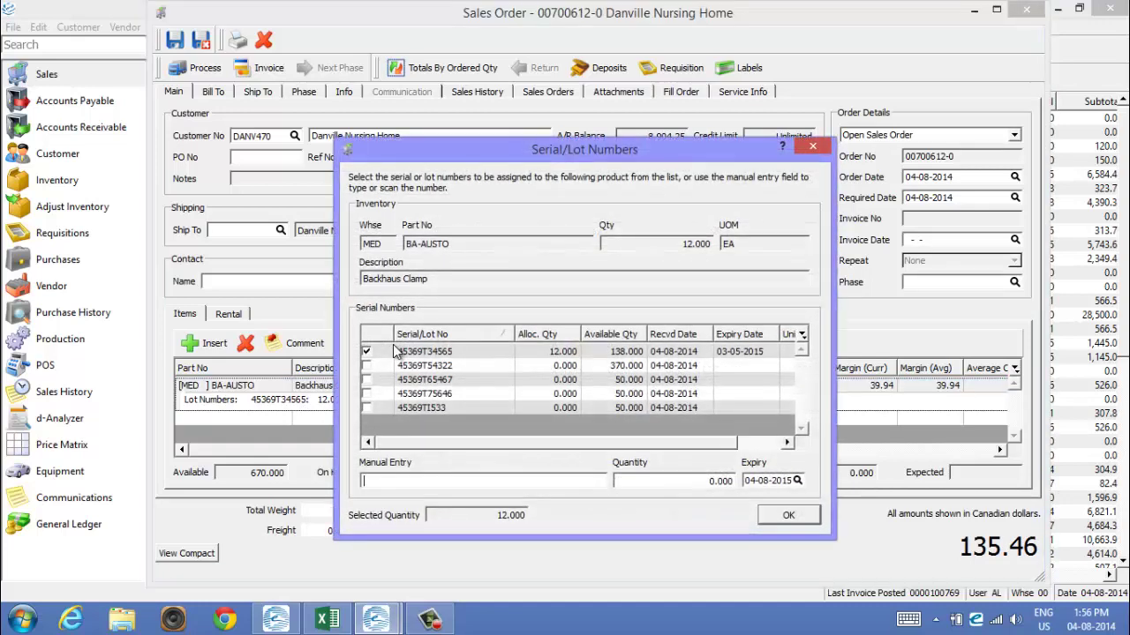
left_click(563, 352)
type("6")
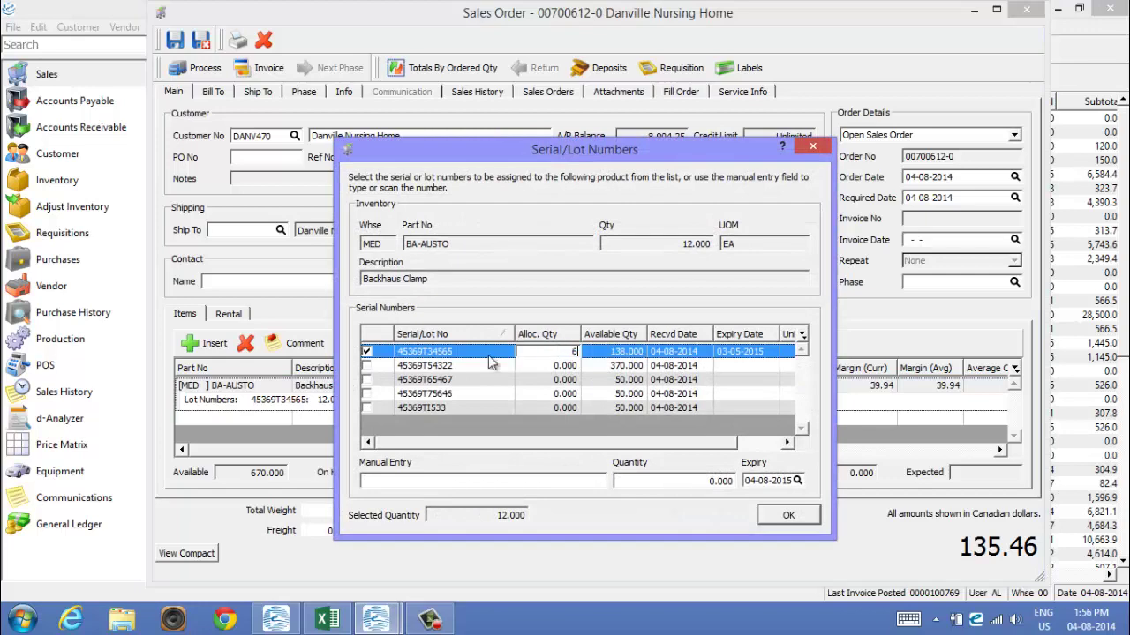
left_click(376, 366)
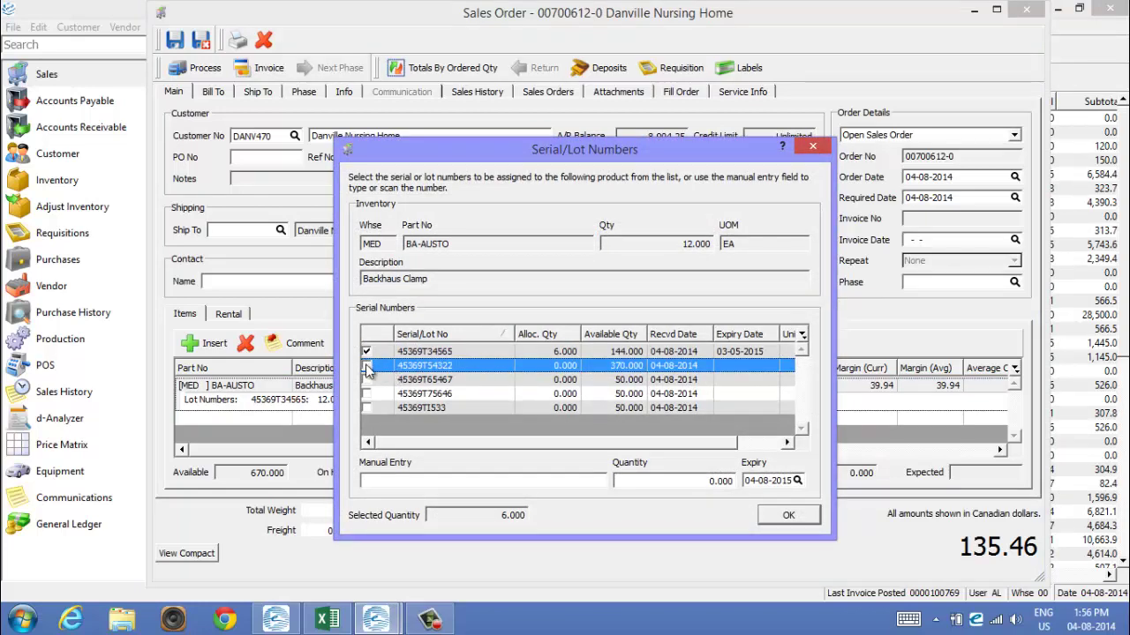
left_click(367, 365)
left_click(781, 521)
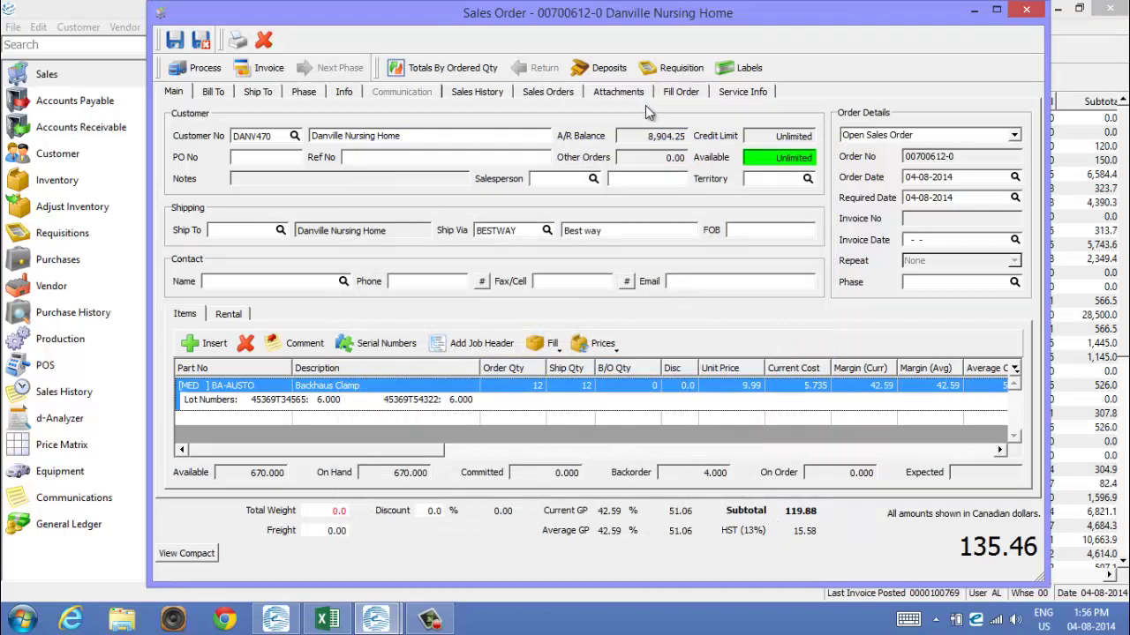
Step: Invoice the sales order on the customer's account and preview the plain paper posted invoice with its lot numbers
left_click(265, 64)
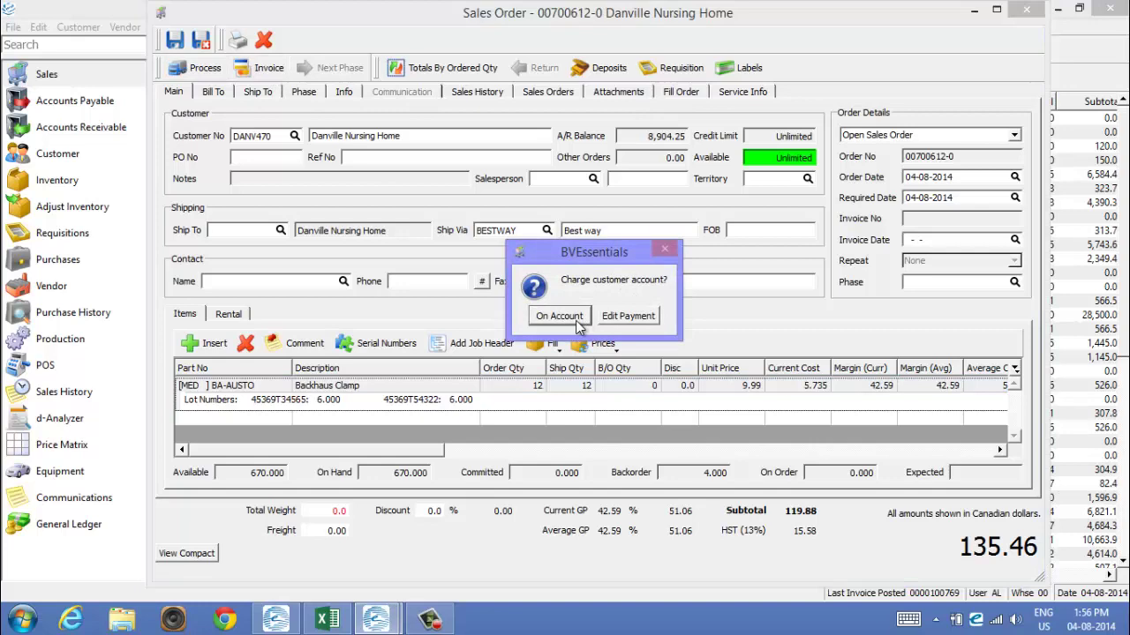
left_click(575, 323)
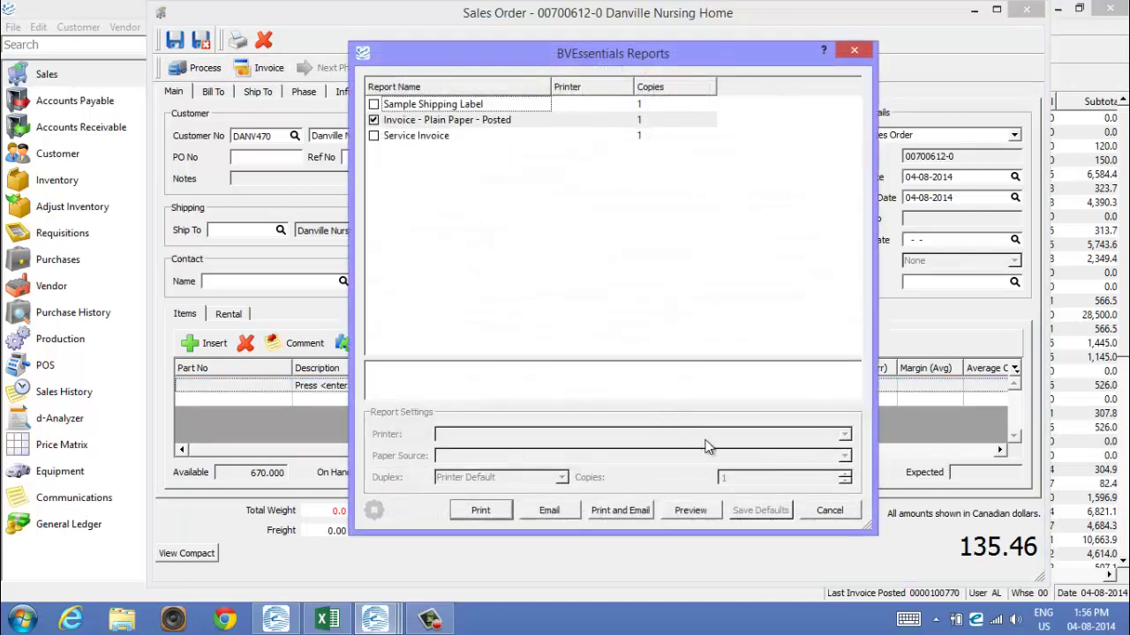
left_click(698, 512)
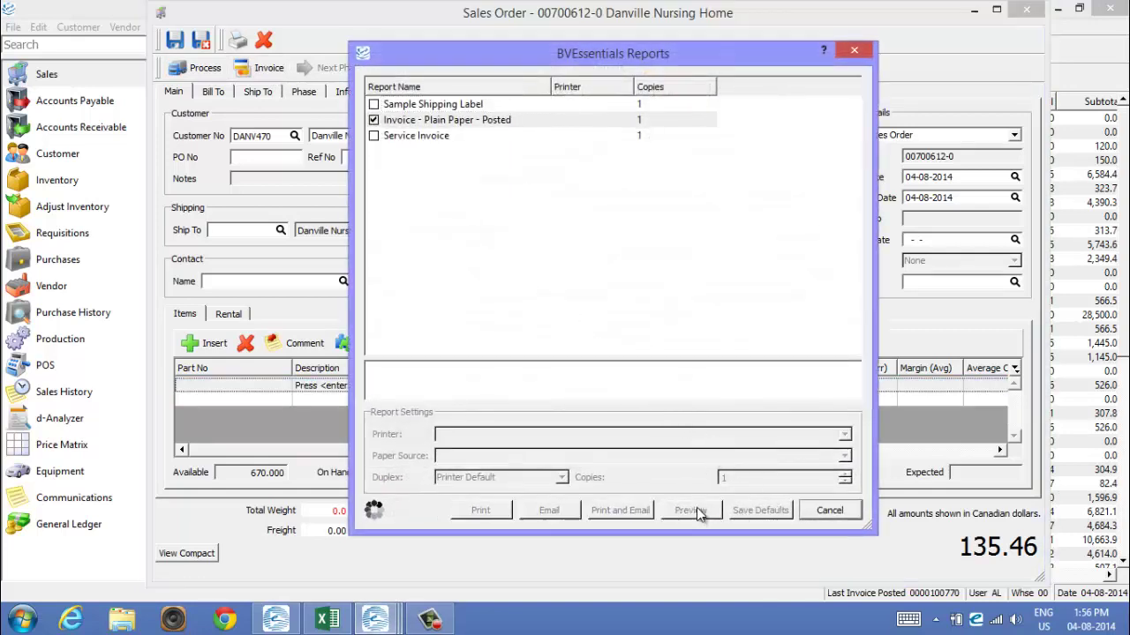
scroll(516, 333, "down", 3)
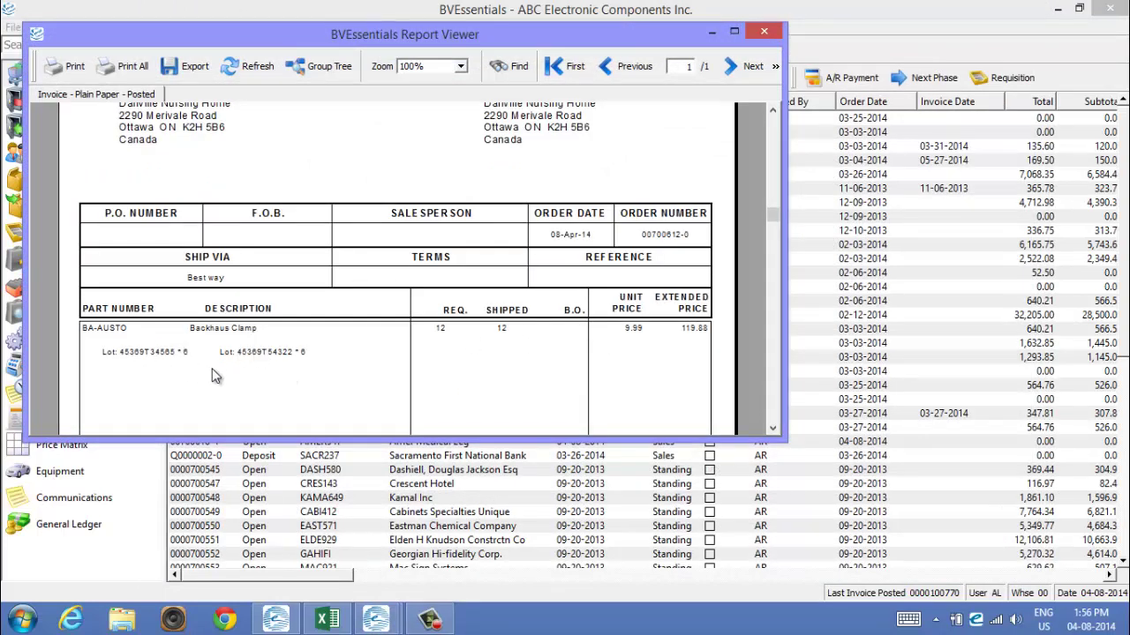
left_click(764, 33)
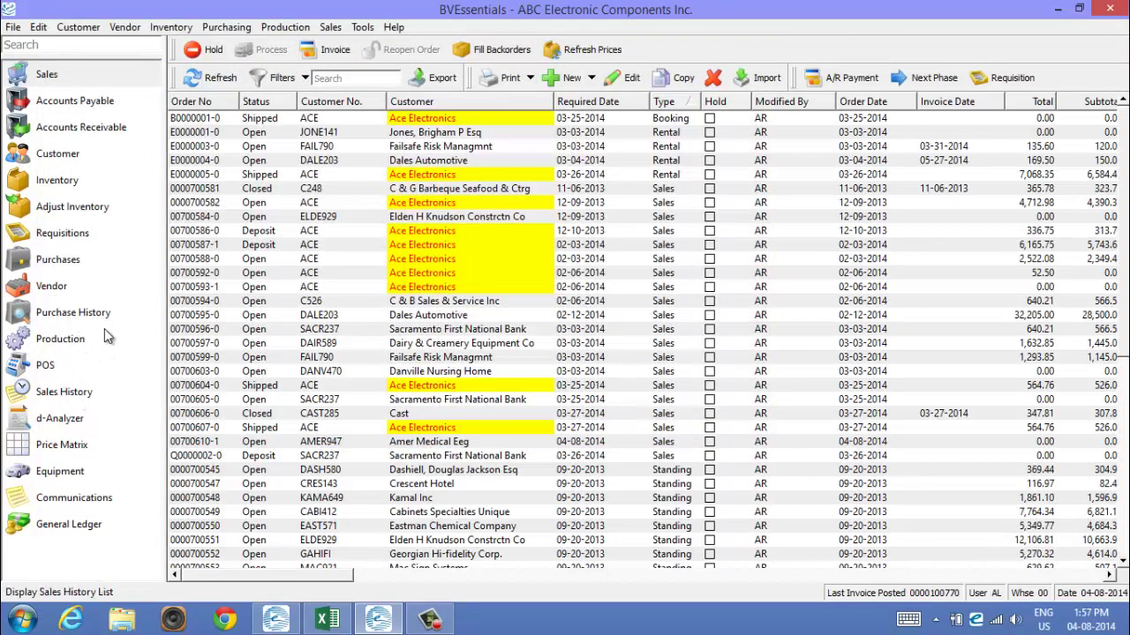
Step: Find the Backhaus Clamp in the MED warehouse inventory and view the transactions of its lot 45369T34565
left_click(58, 180)
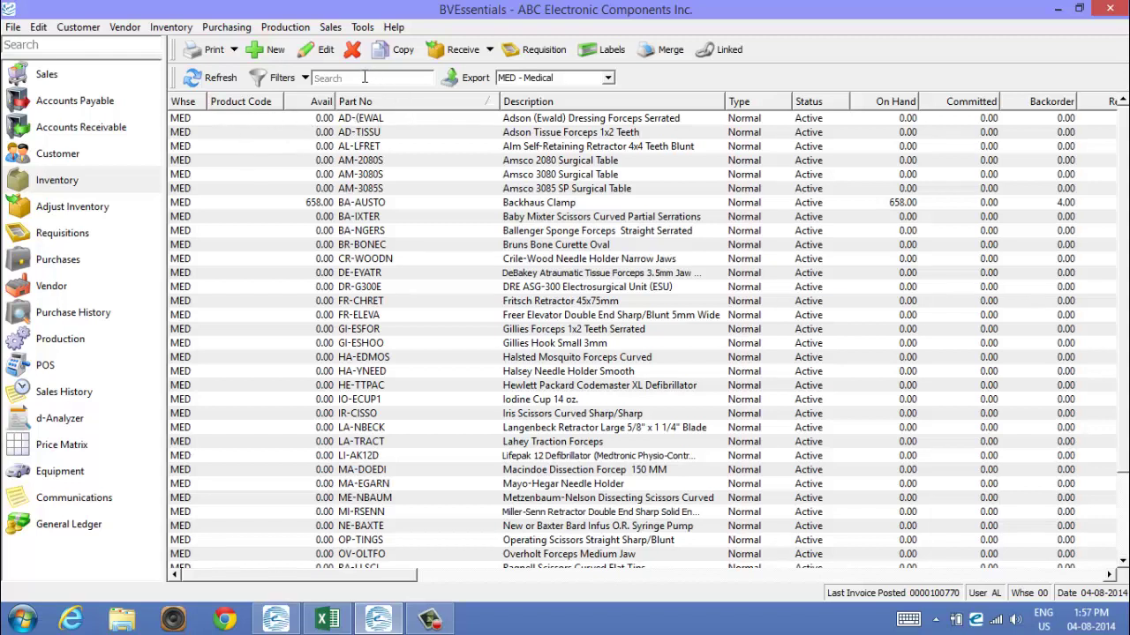
key("Return")
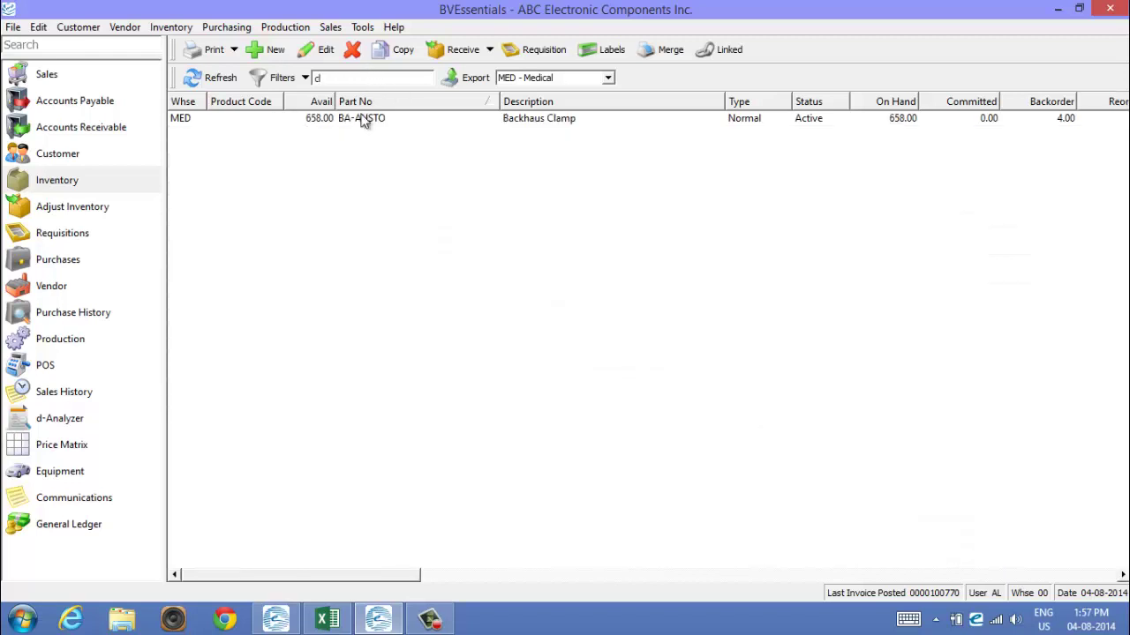
left_click(370, 118)
double_click(370, 117)
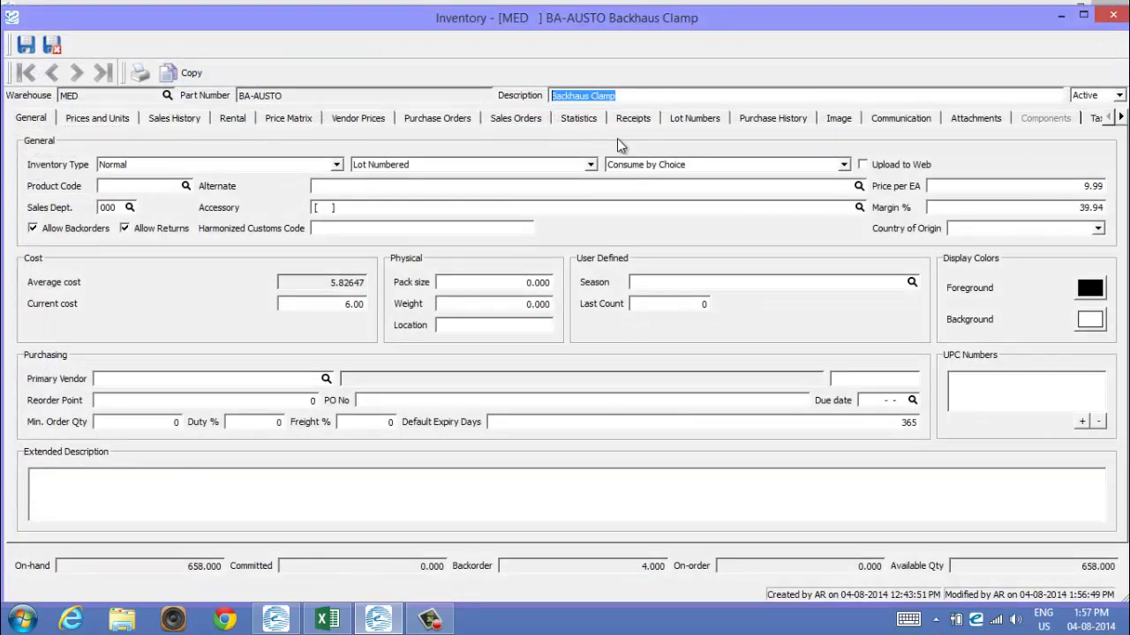
left_click(695, 117)
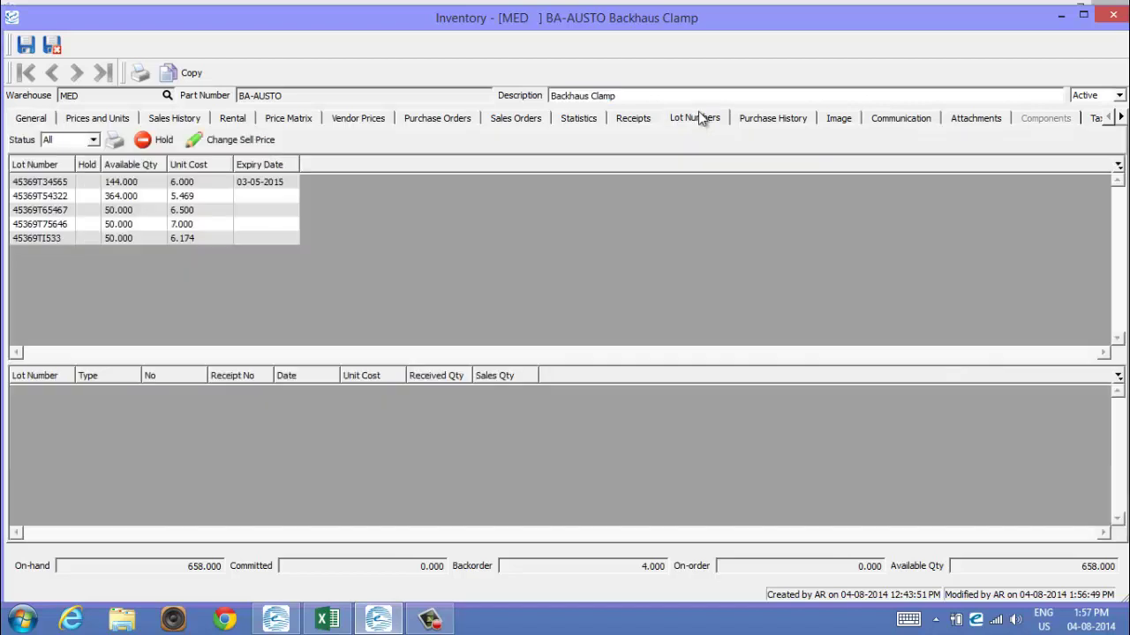
left_click(74, 182)
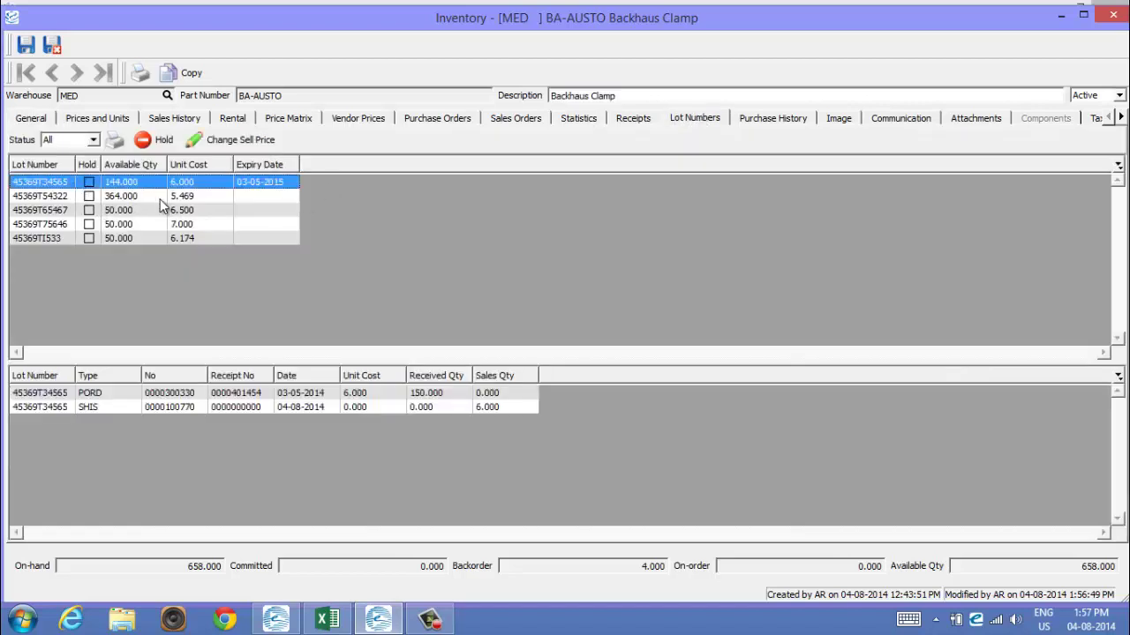
Step: Examine the purchase, transfer and sales transactions of lot 45369T54322 line by line
left_click(93, 197)
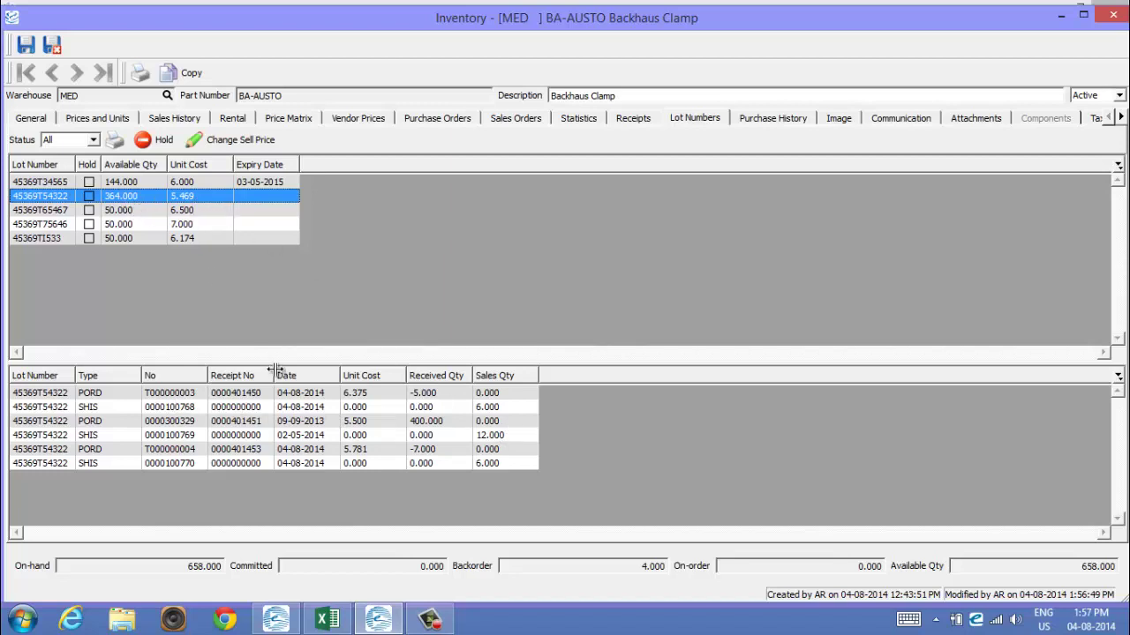
left_click(259, 398)
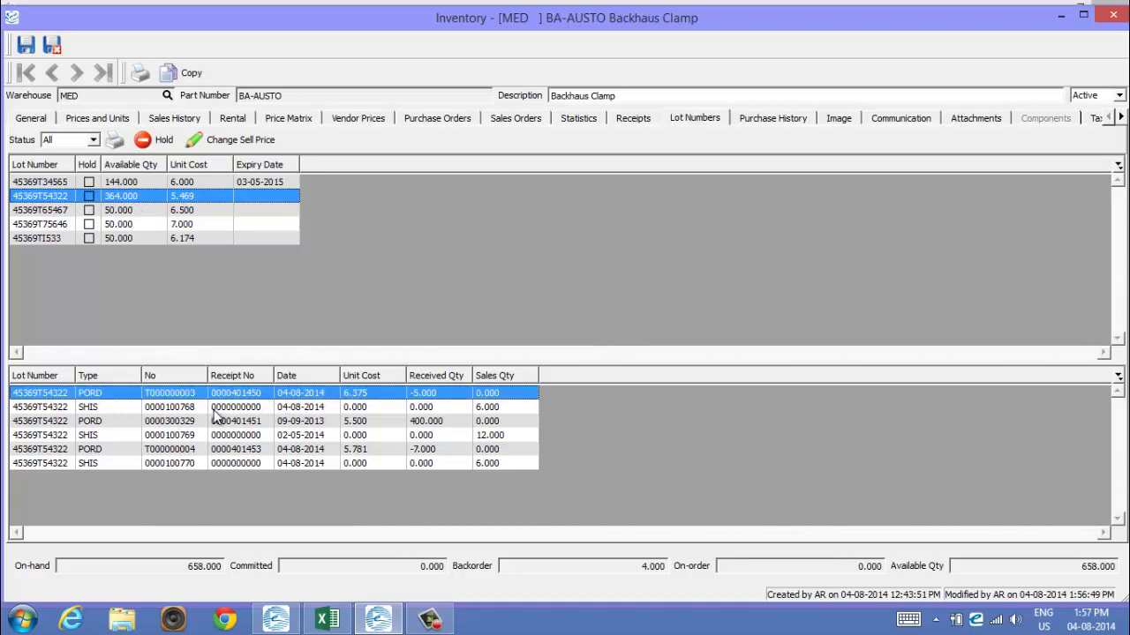
left_click(213, 407, "shift")
left_click(429, 394)
left_click(495, 408)
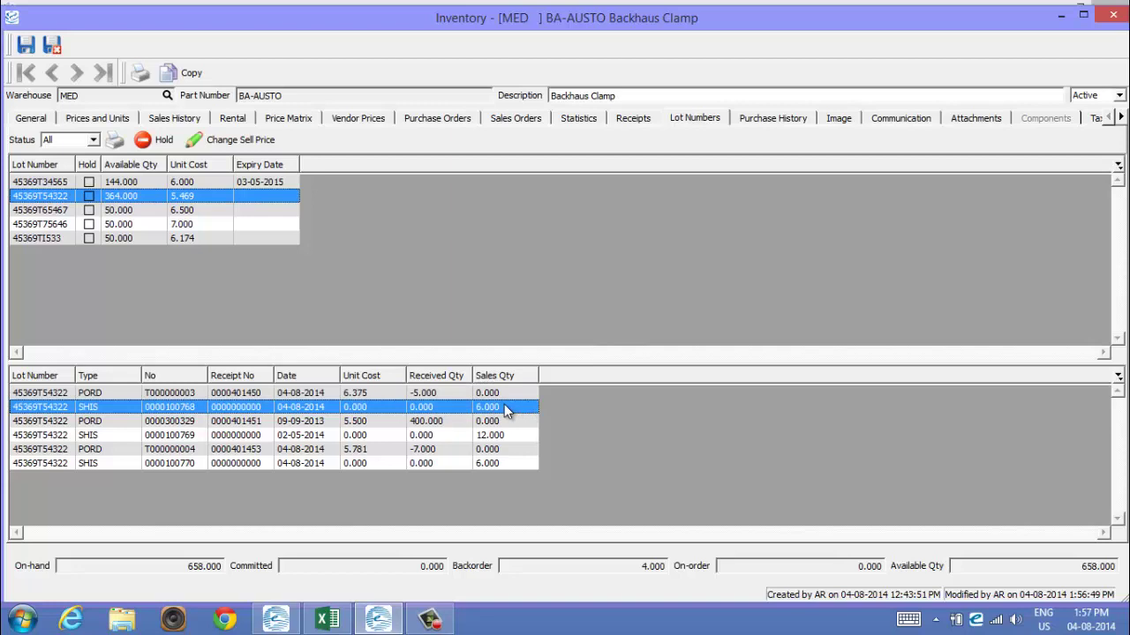
left_click(505, 422)
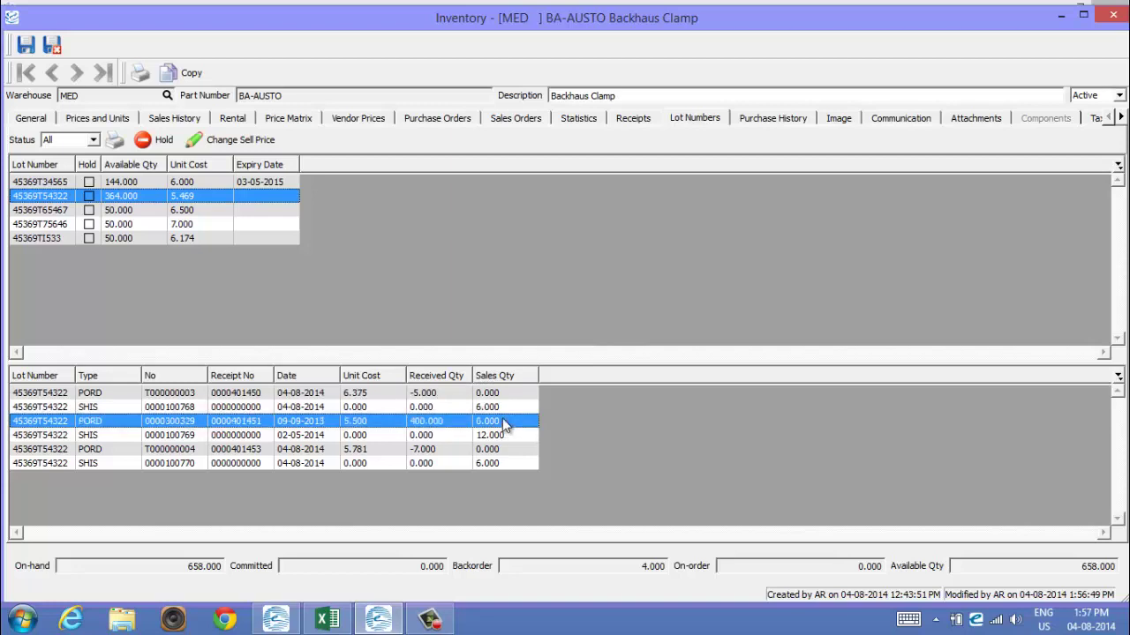
left_click(108, 436)
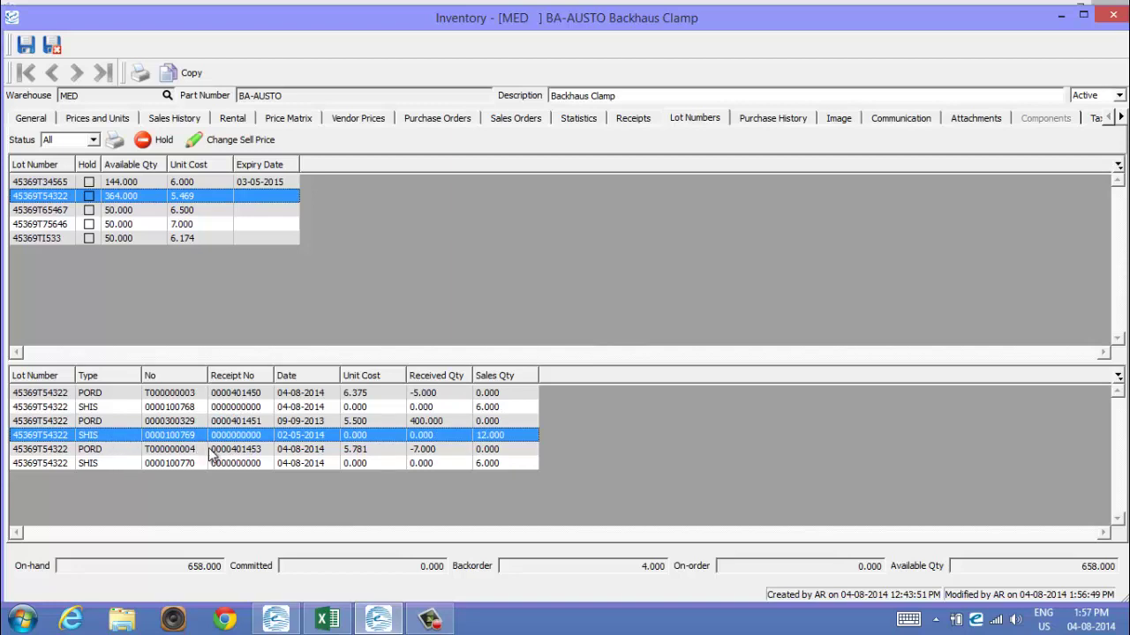
left_click(134, 452)
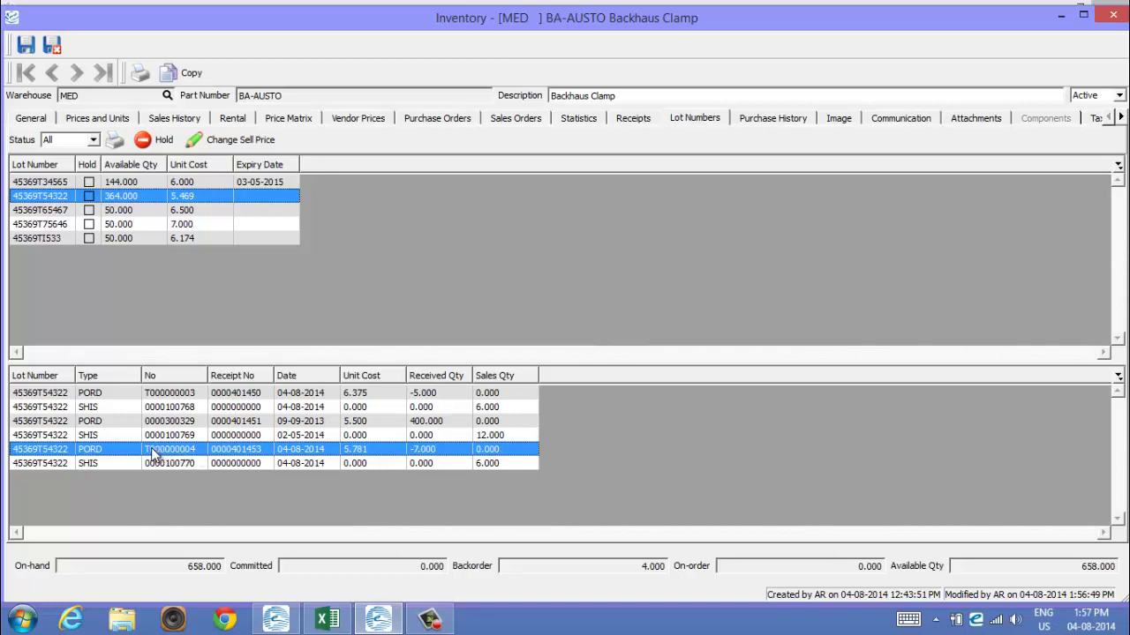
left_click(146, 465)
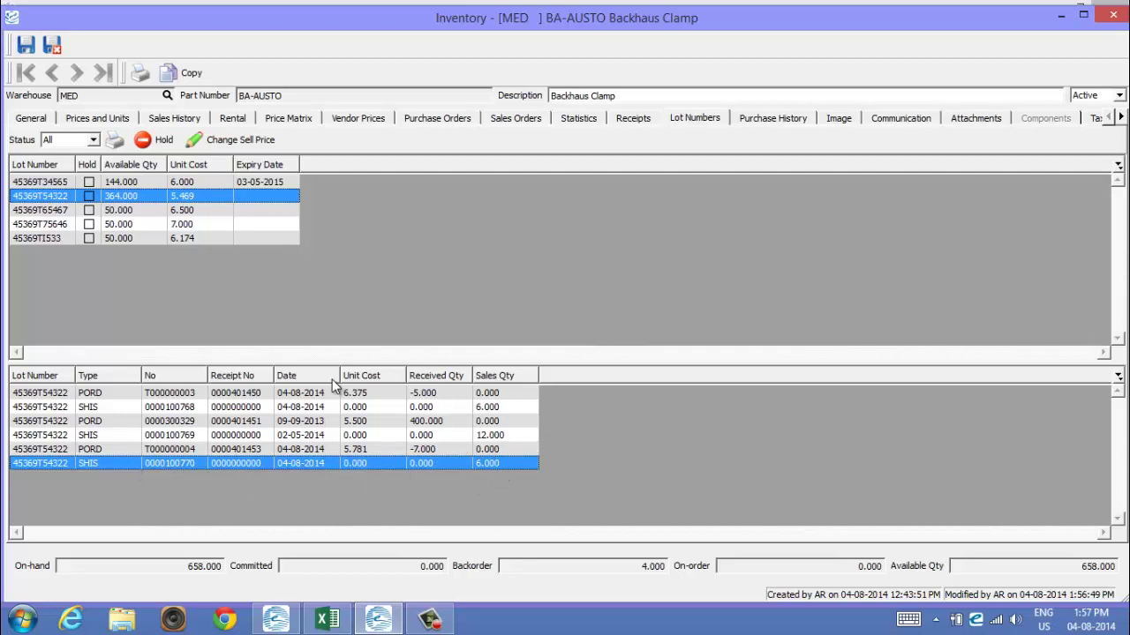
Step: Preview the Lot Number - Where Sold/Used and Lot Tracking reports for lot 45369T54322, and close the report viewer
left_click(116, 142)
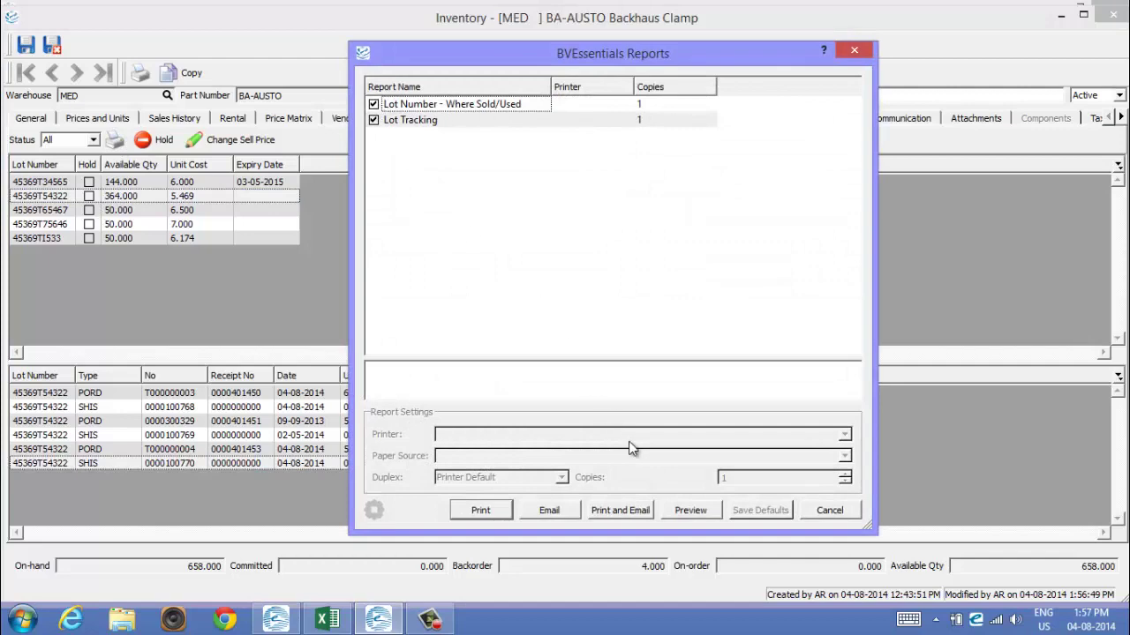
left_click(703, 517)
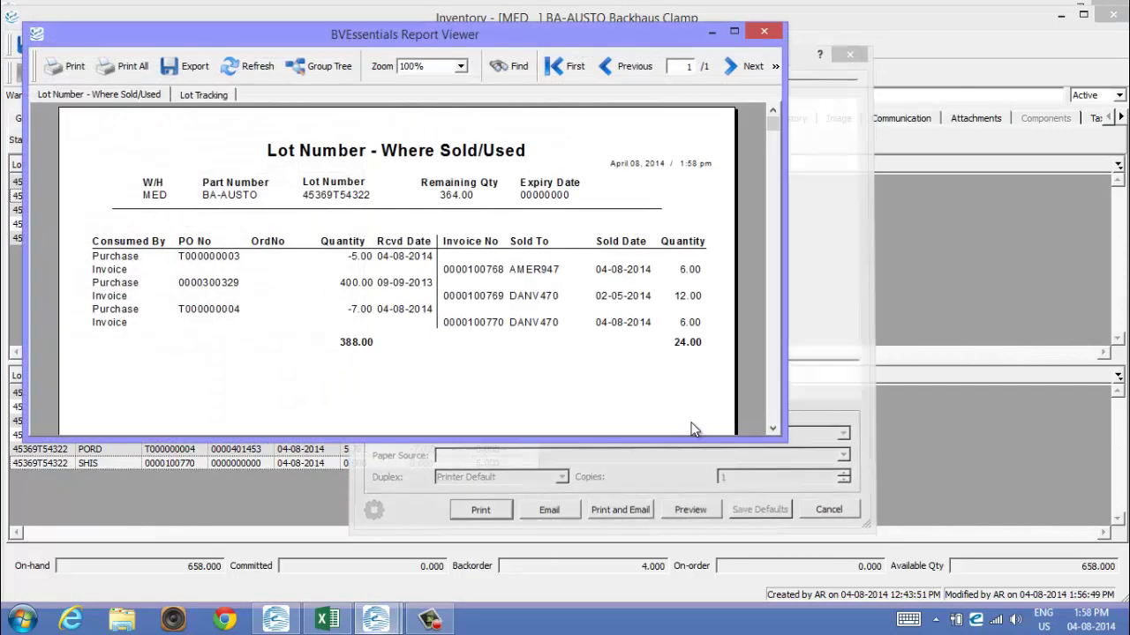
left_click_drag(776, 439, 977, 535)
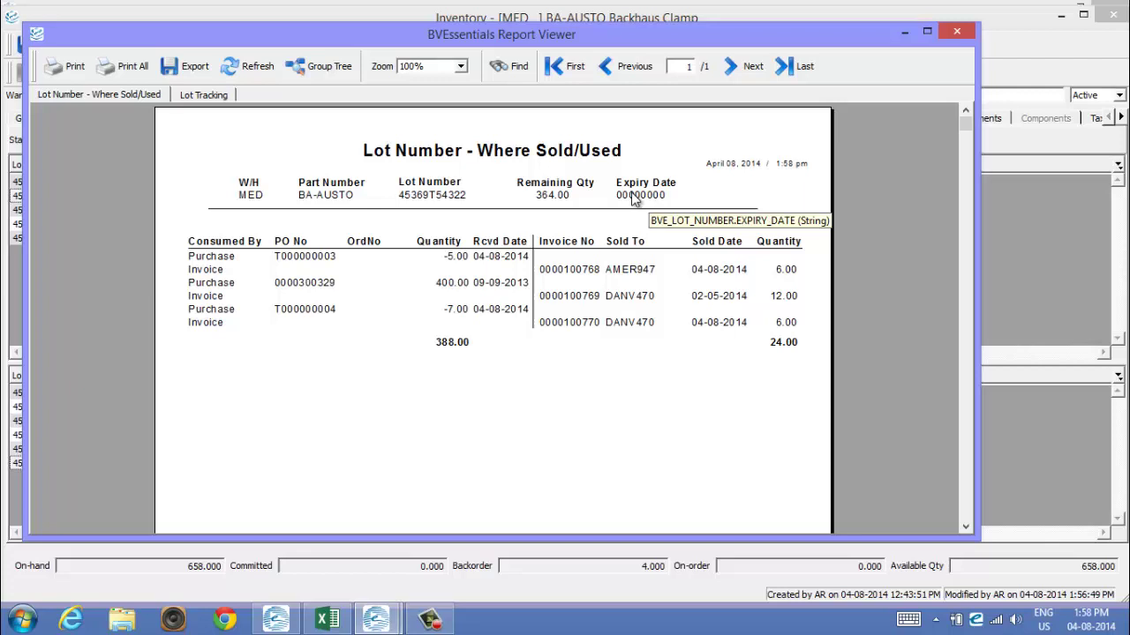
left_click(221, 99)
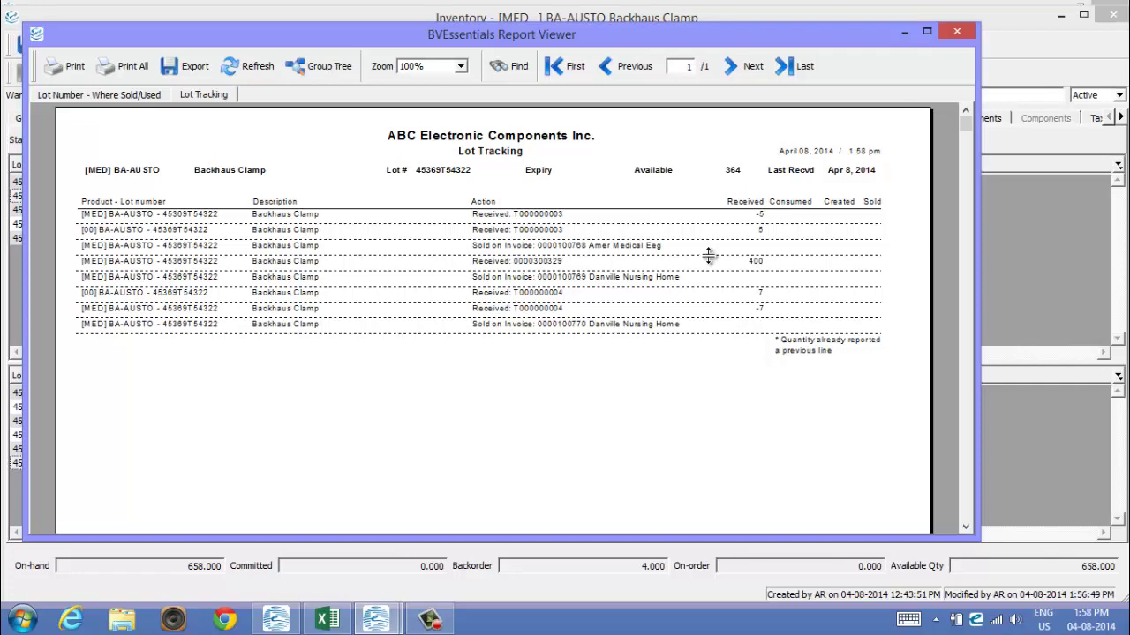
left_click(959, 33)
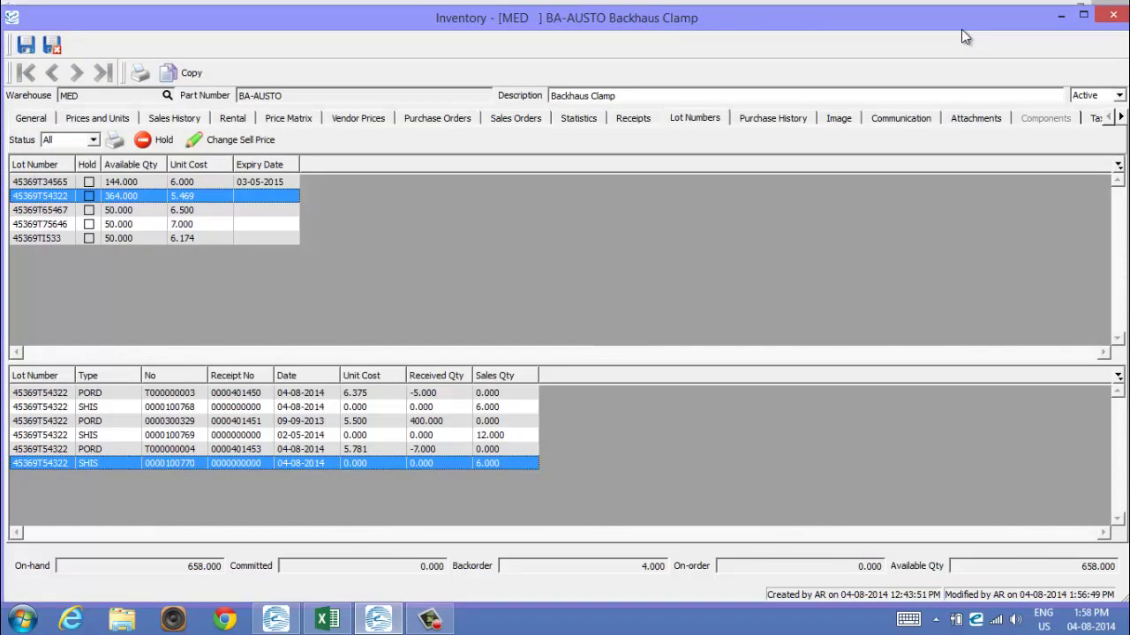